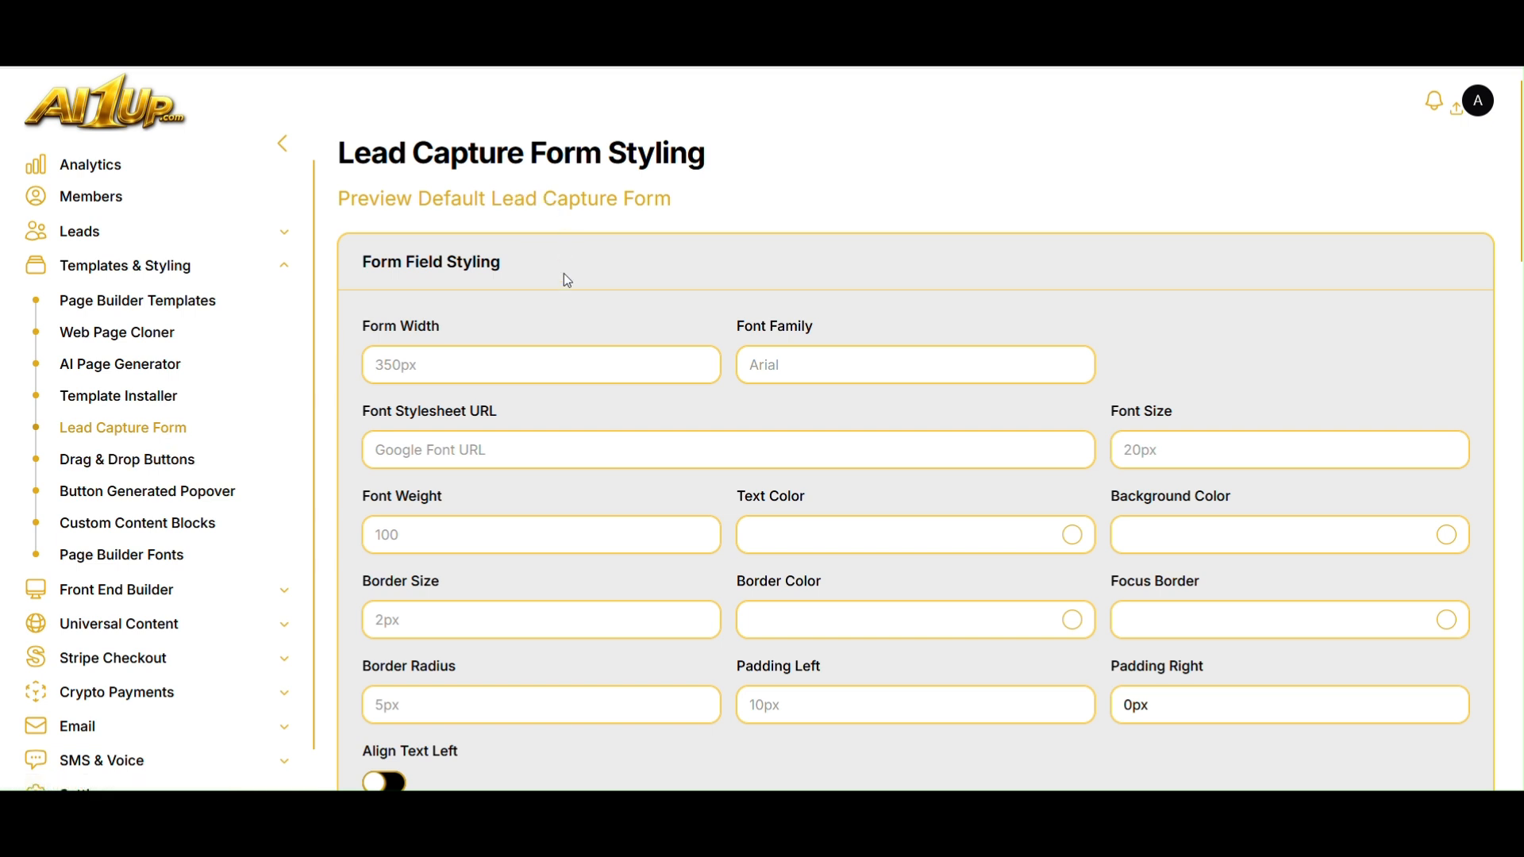
Review the Lead Capture Form Styling settings and preview the default lead capture form
scroll(619, 321, down, 5)
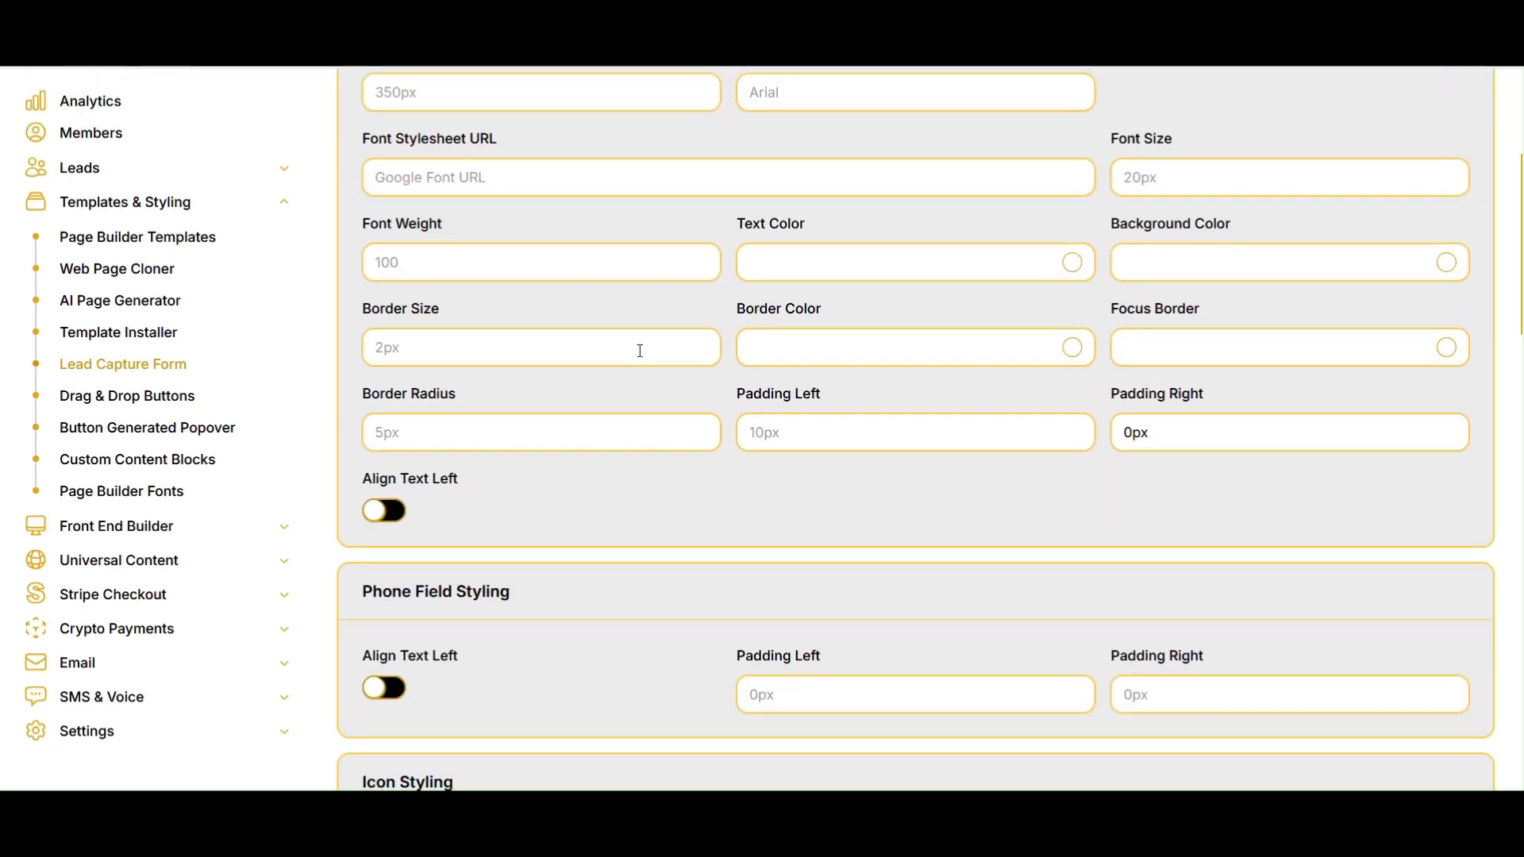
scroll(641, 357, down, 9)
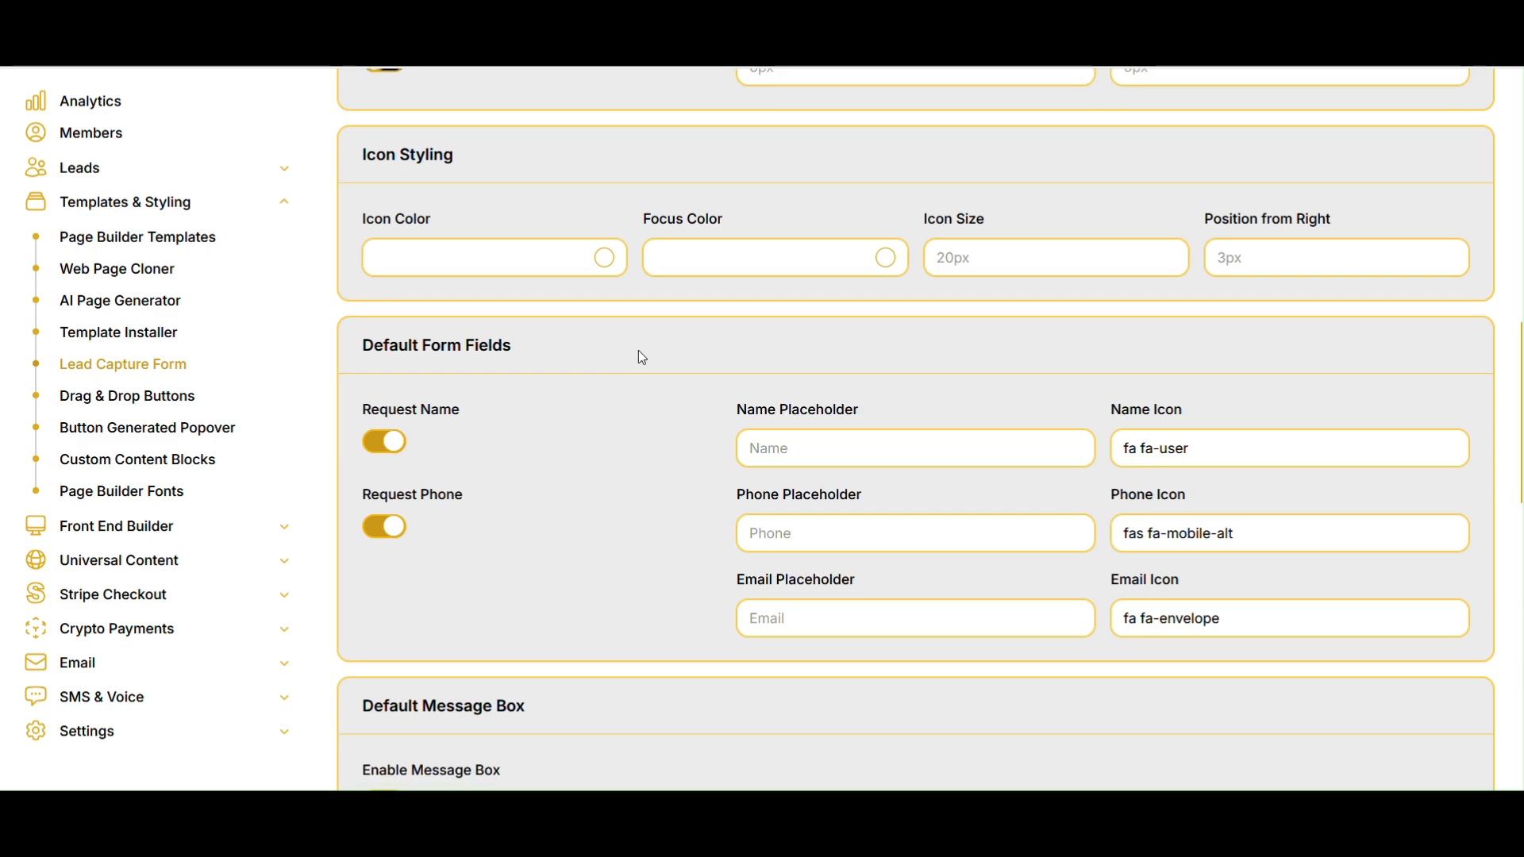
scroll(641, 357, down, 10)
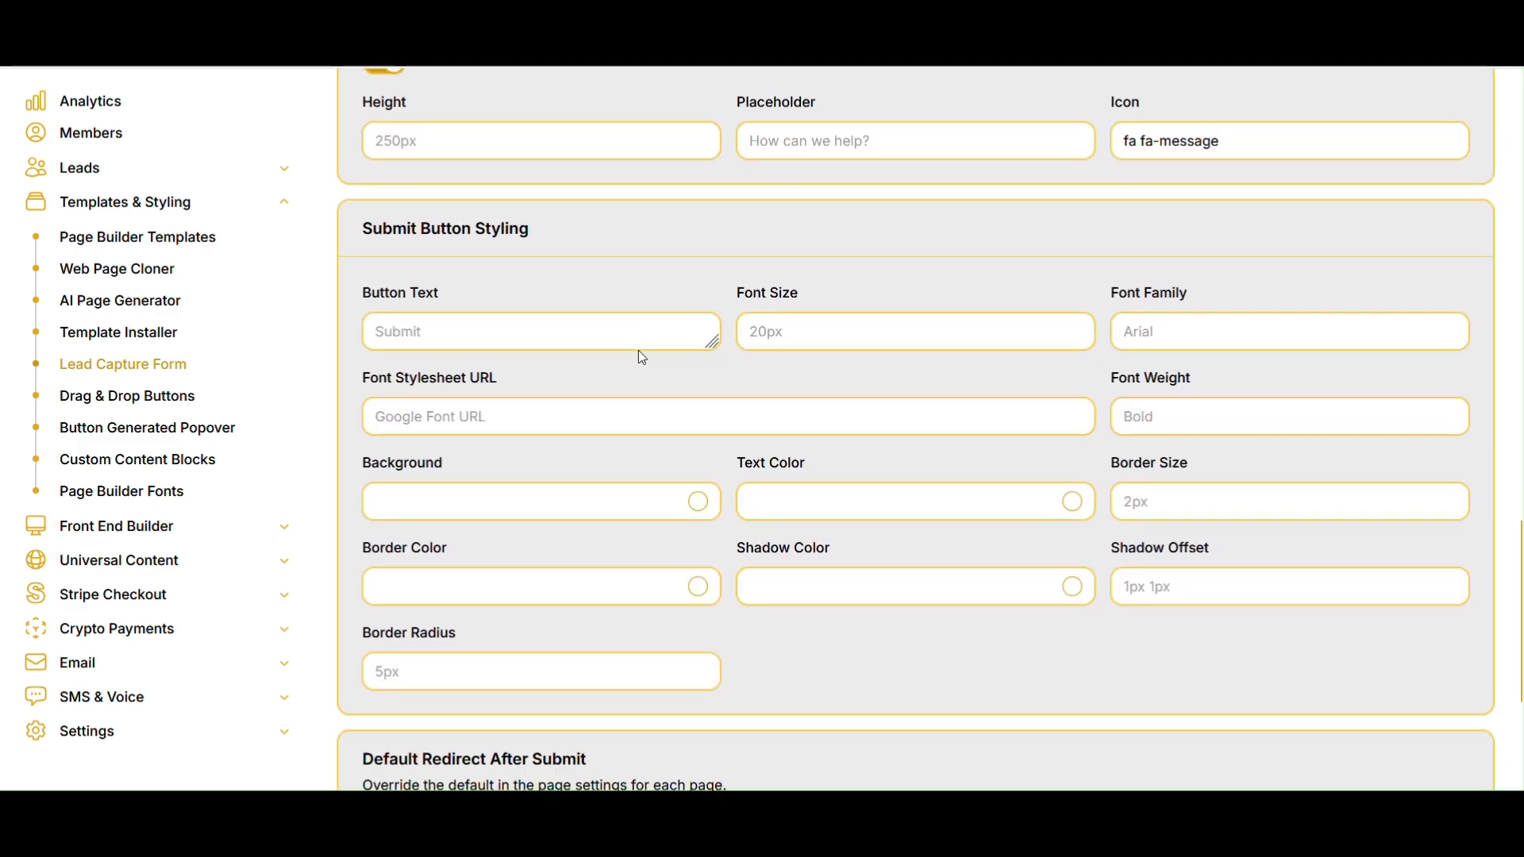
scroll(638, 350, up, 20)
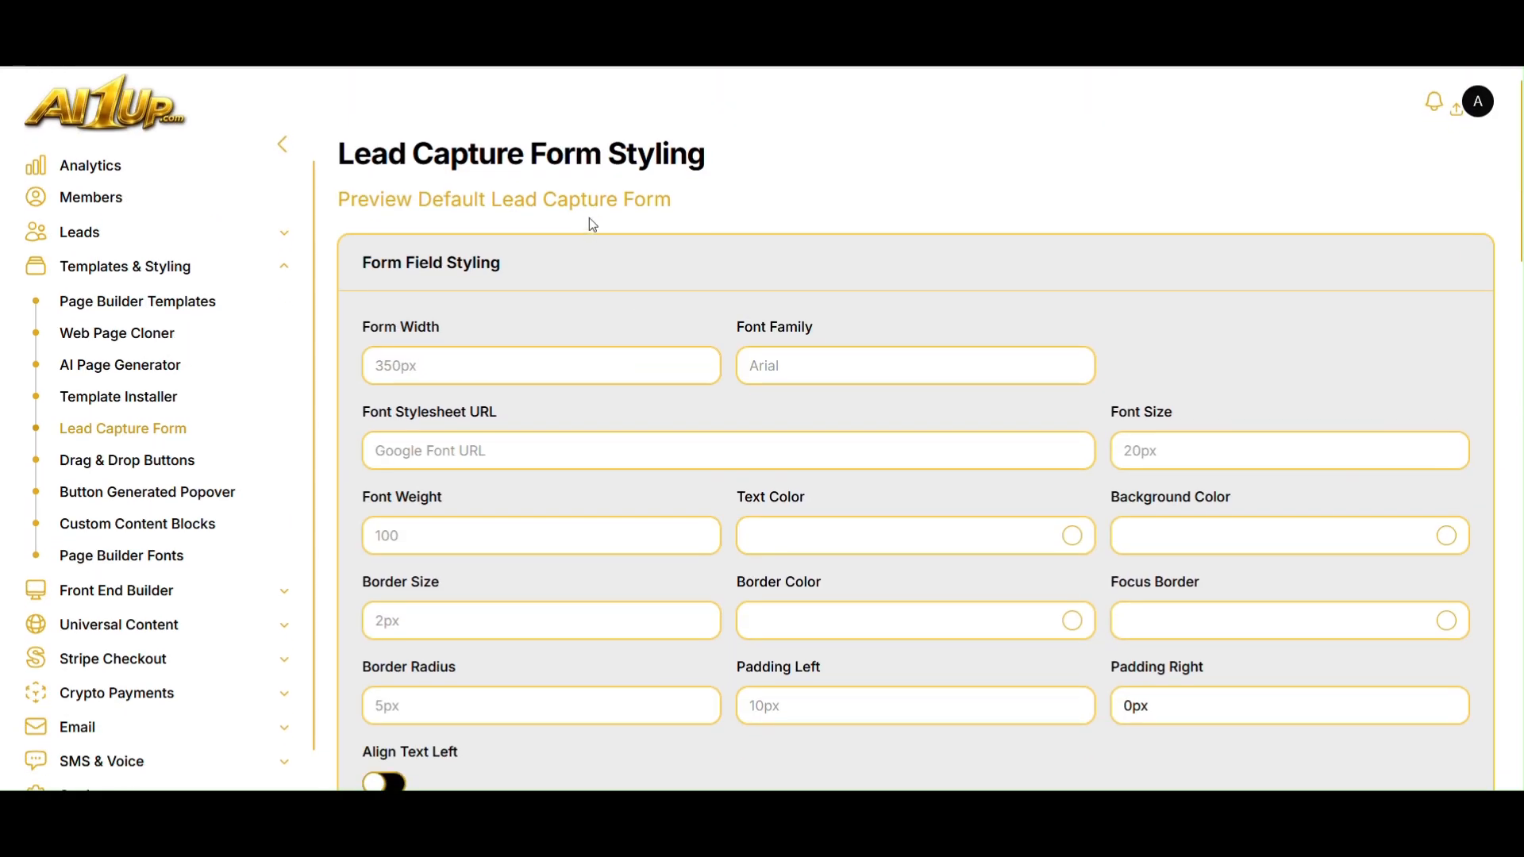
click(579, 209)
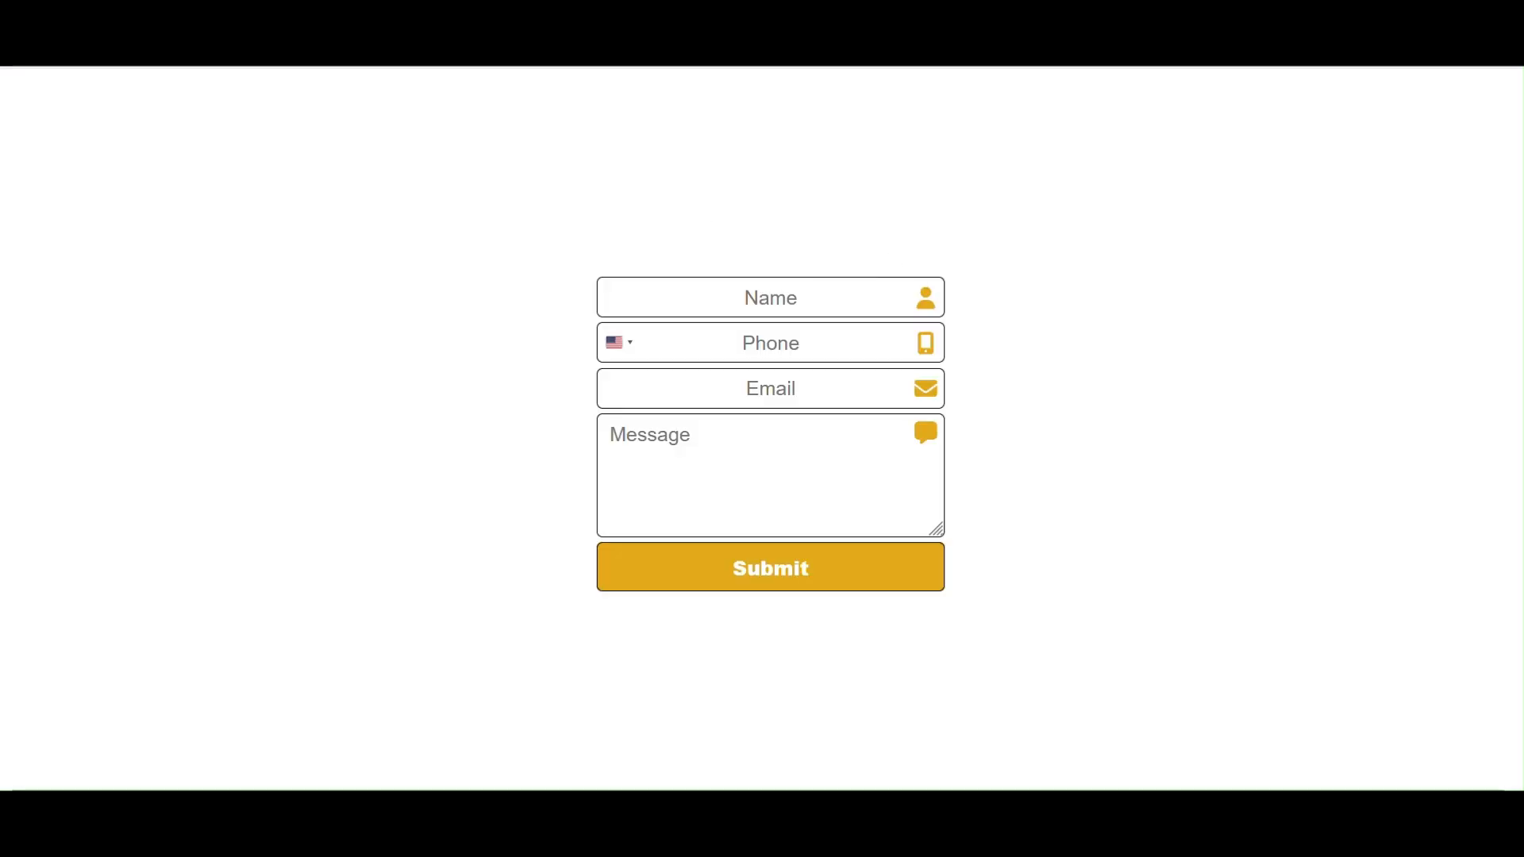
key(ctrl+w)
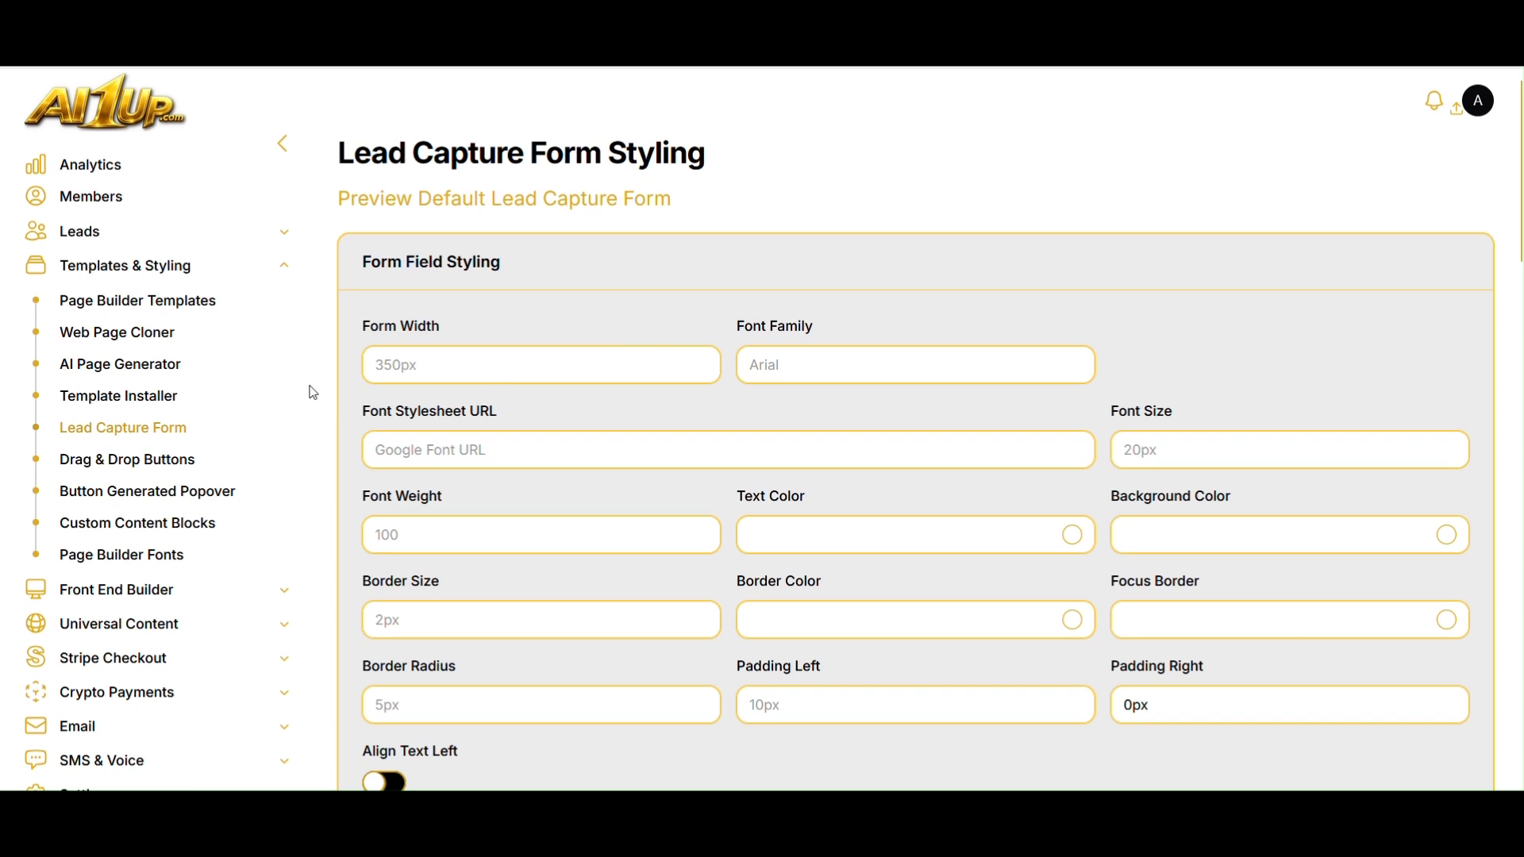
click(149, 462)
click(434, 229)
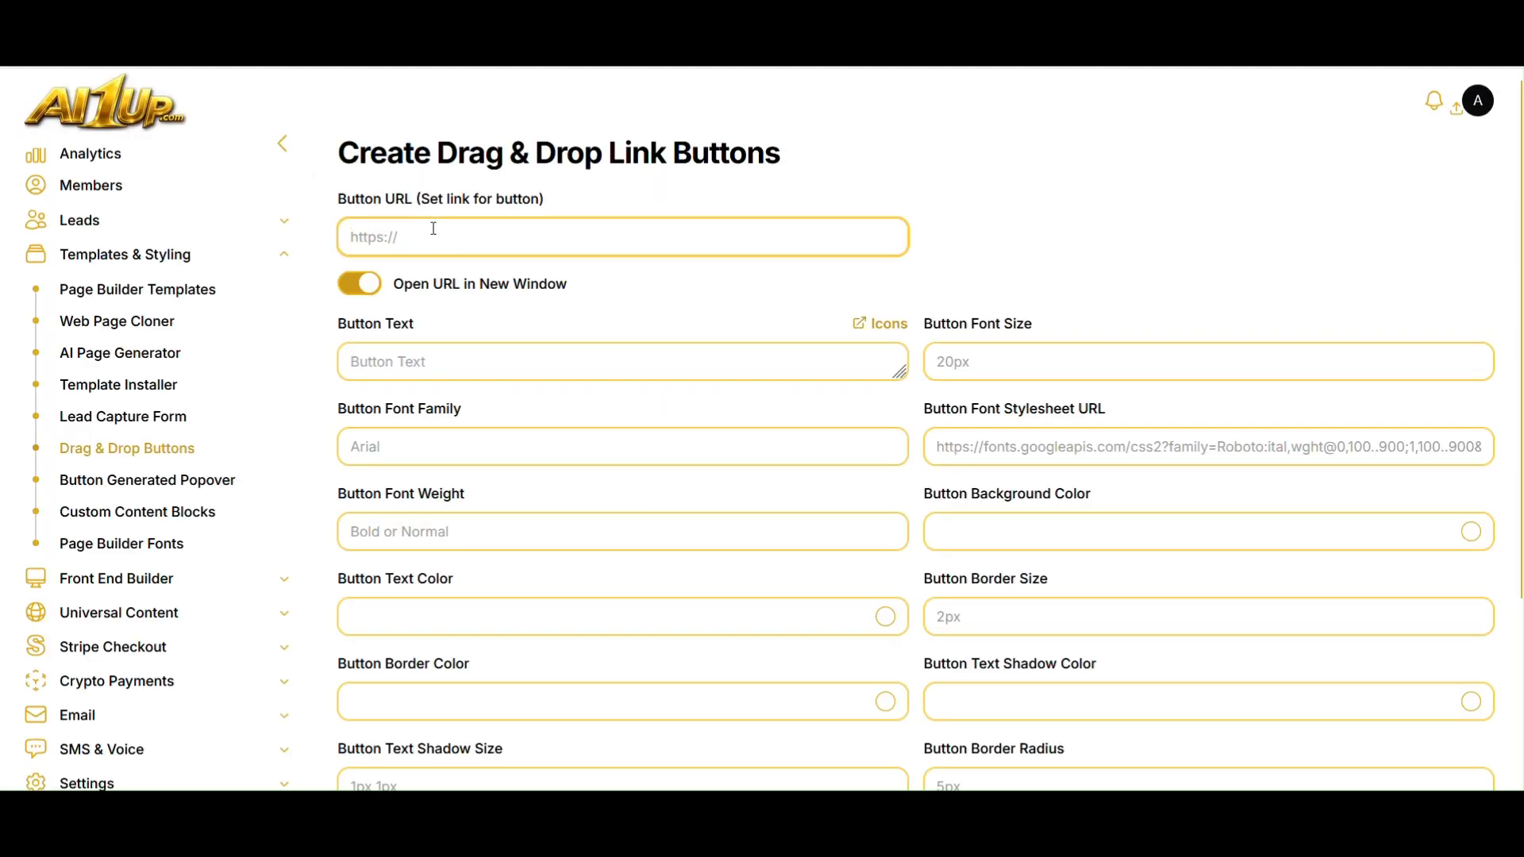
text(https://ai1up.com)
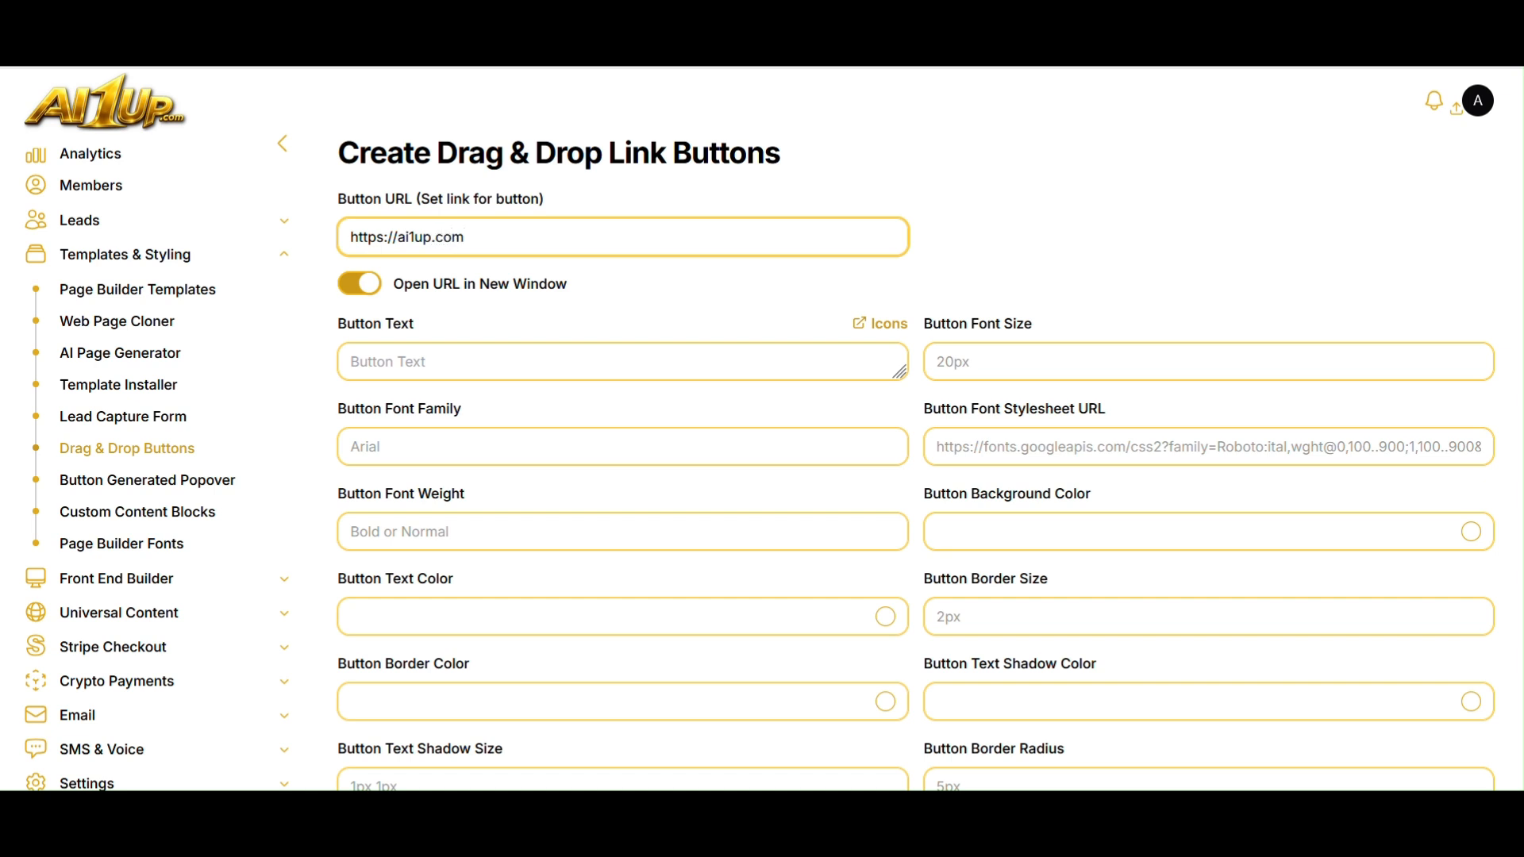
scroll(500, 361, down, 2)
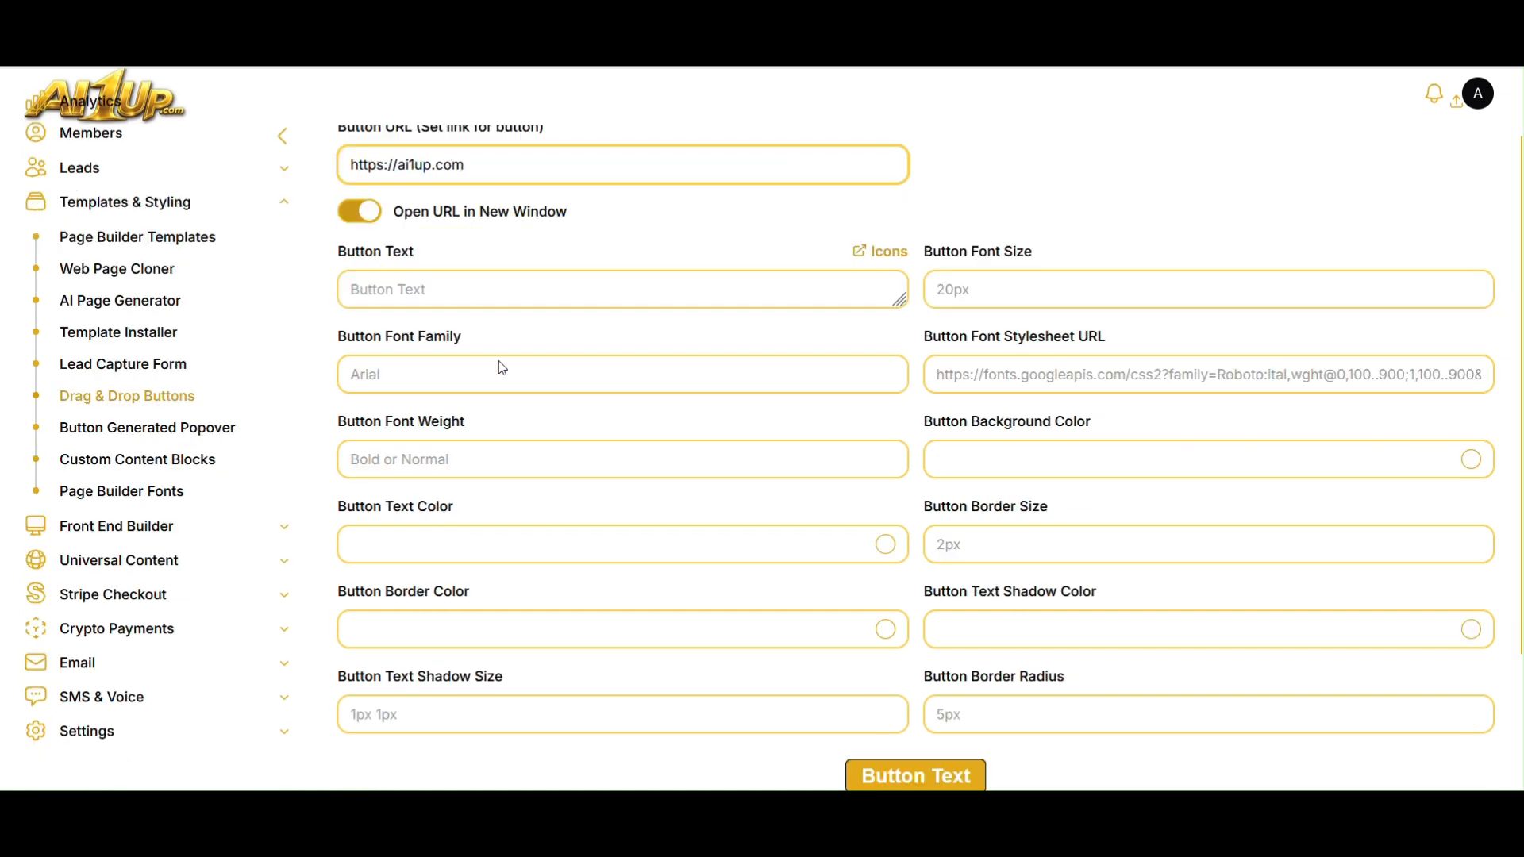
scroll(683, 282, down, 4)
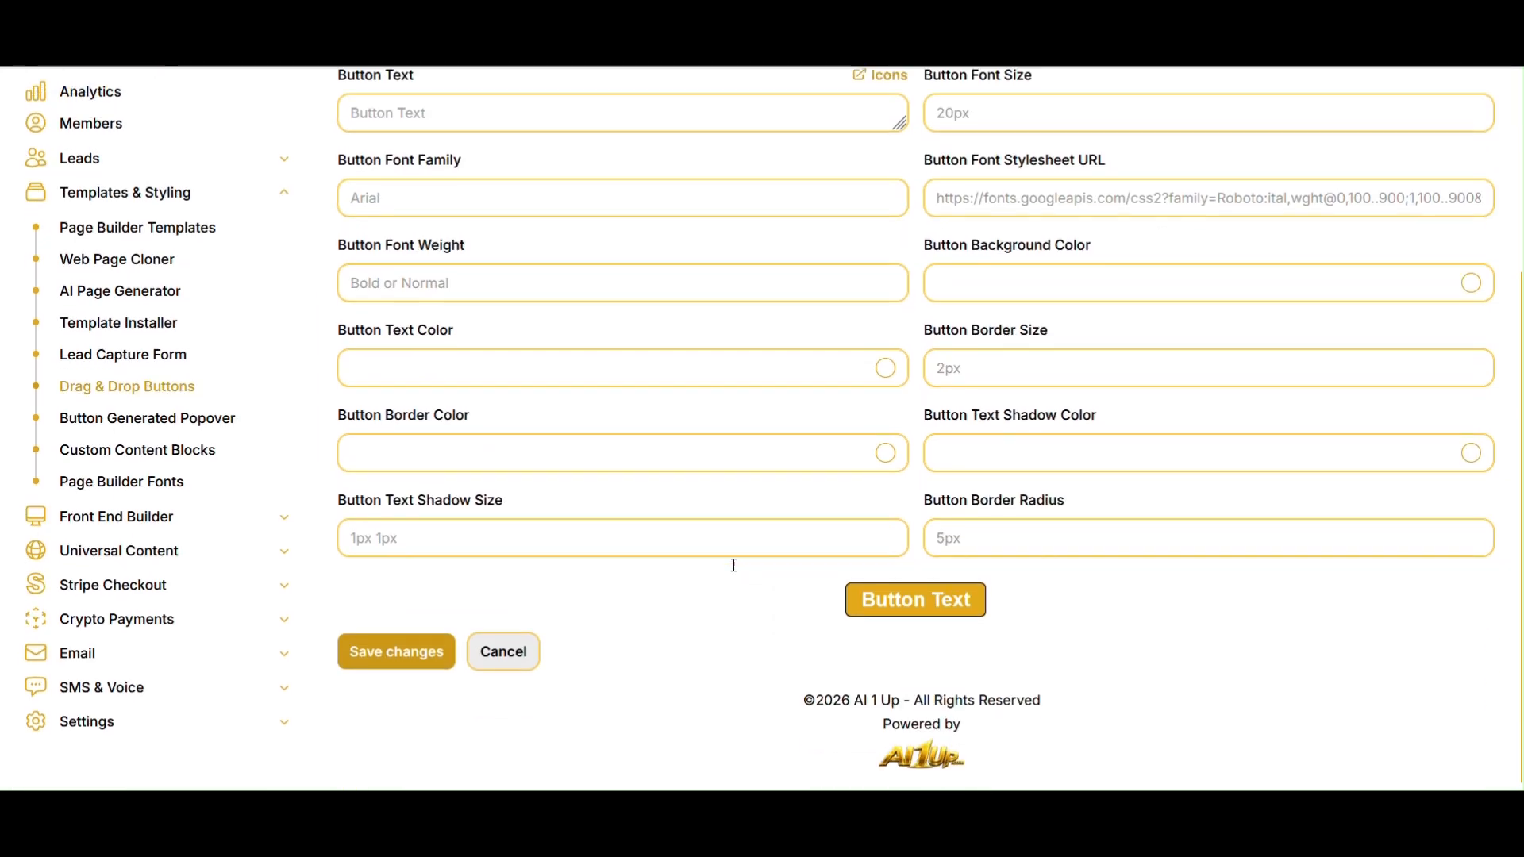
click(376, 671)
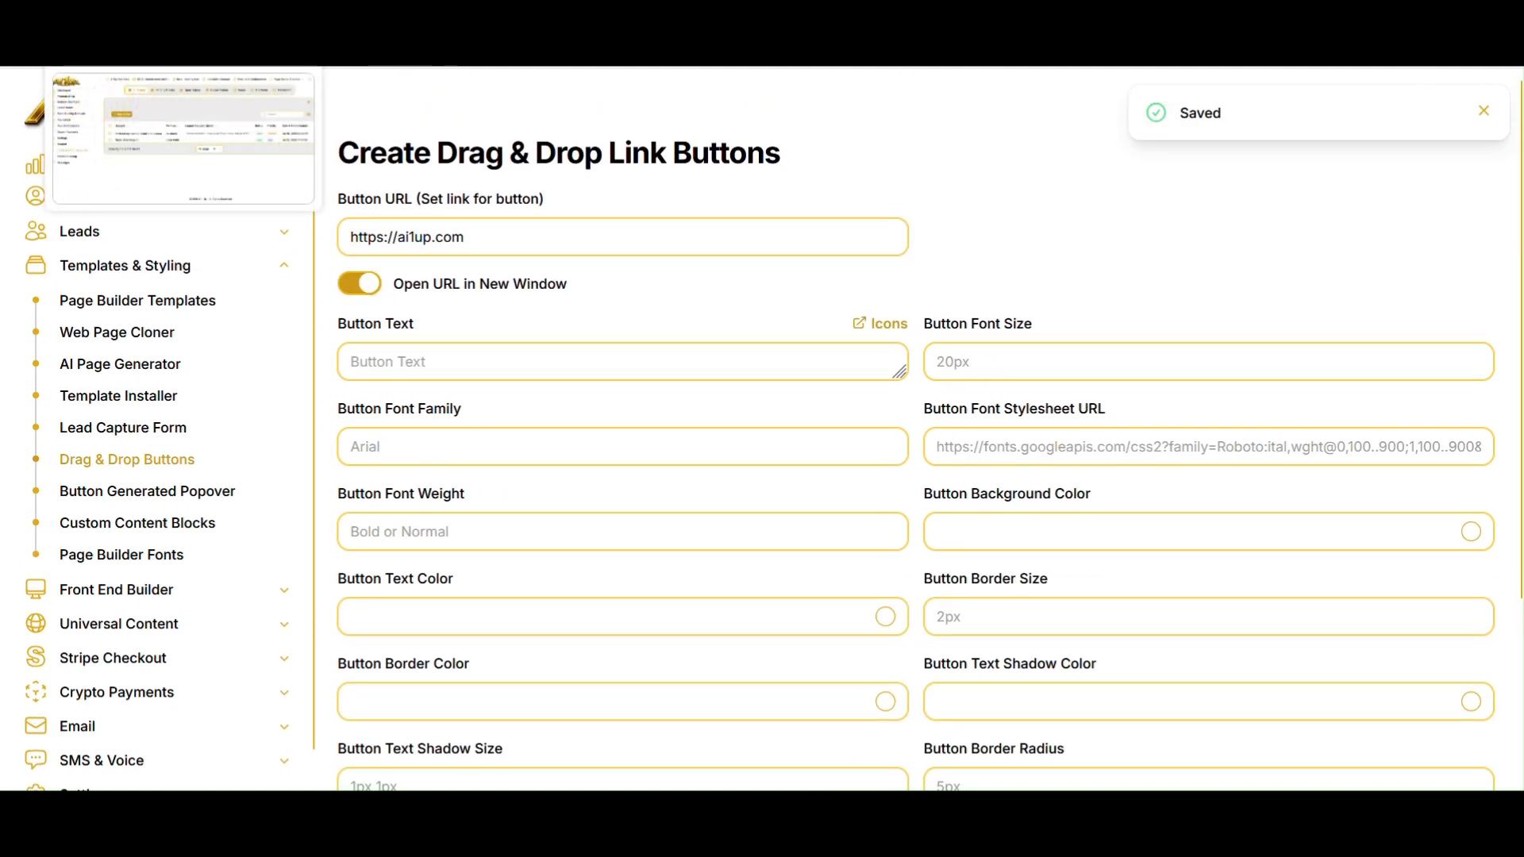
Open the AI 1 Up front end page in the page builder and place a Button above the main headline
click(280, 266)
click(266, 300)
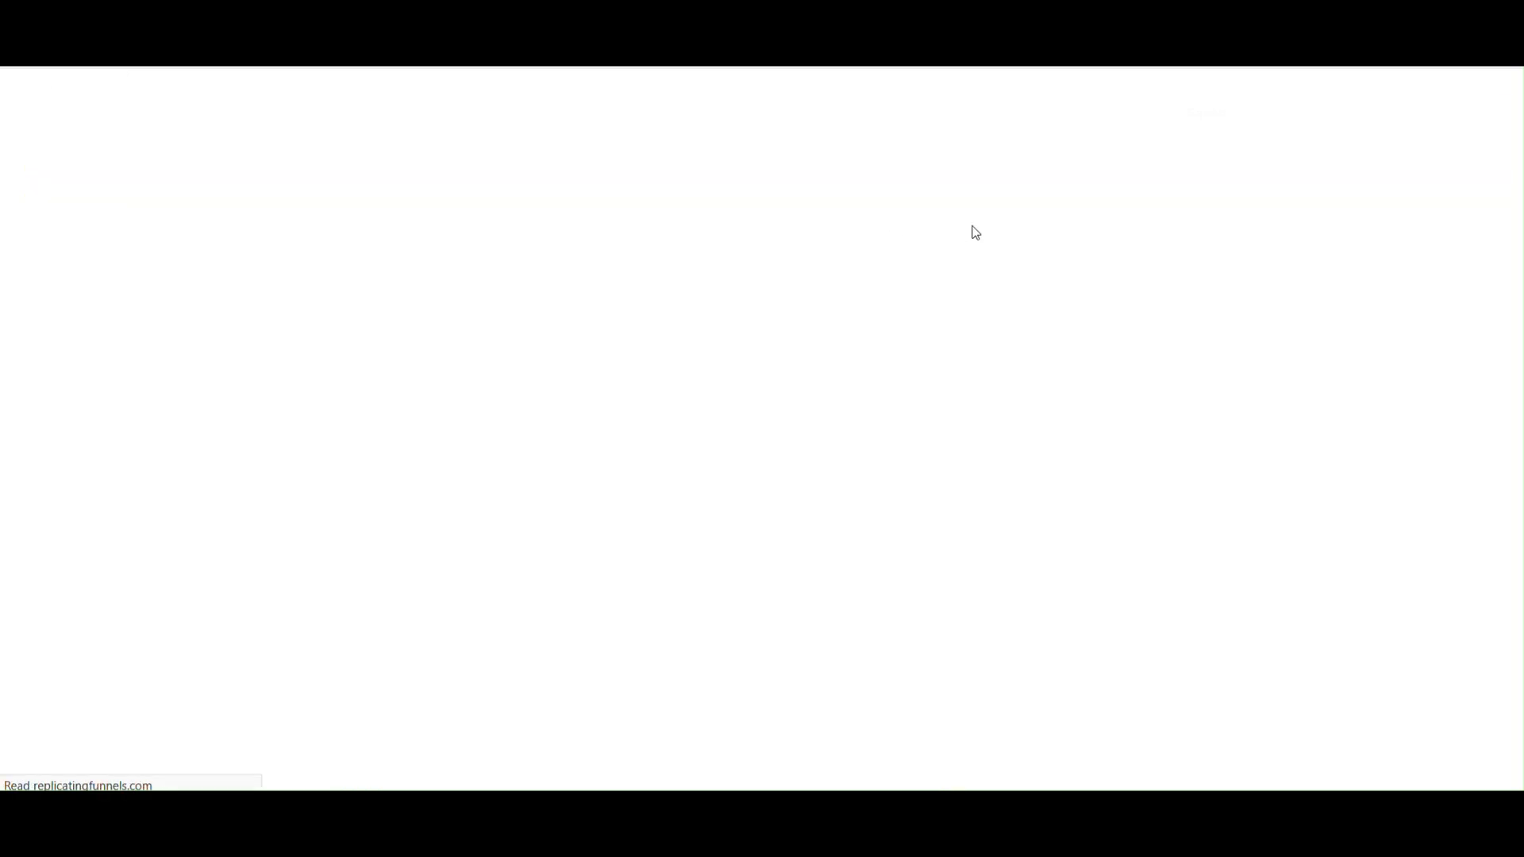
click(1384, 392)
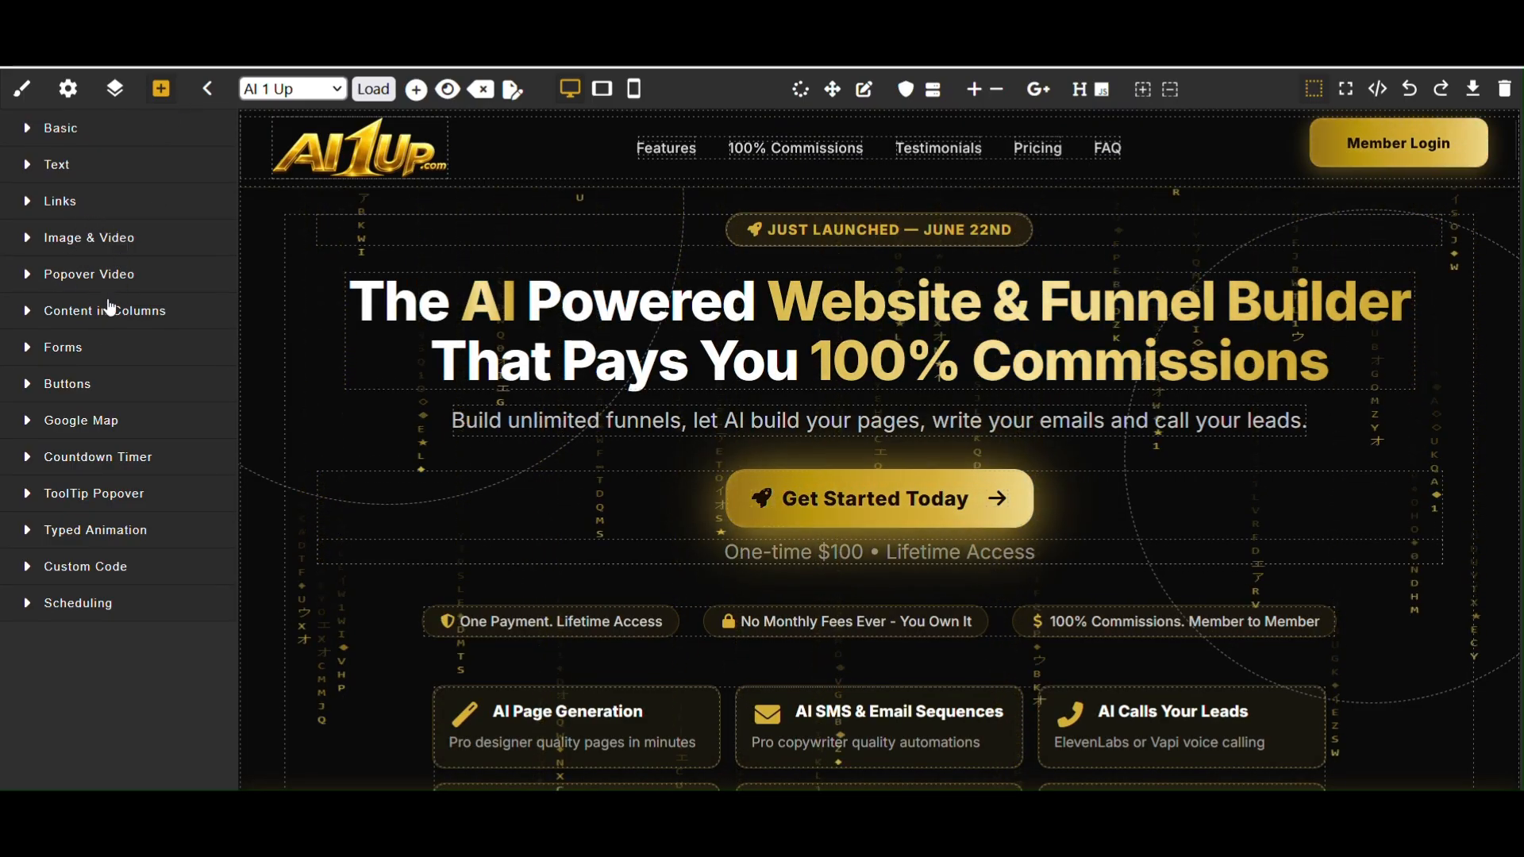
click(89, 384)
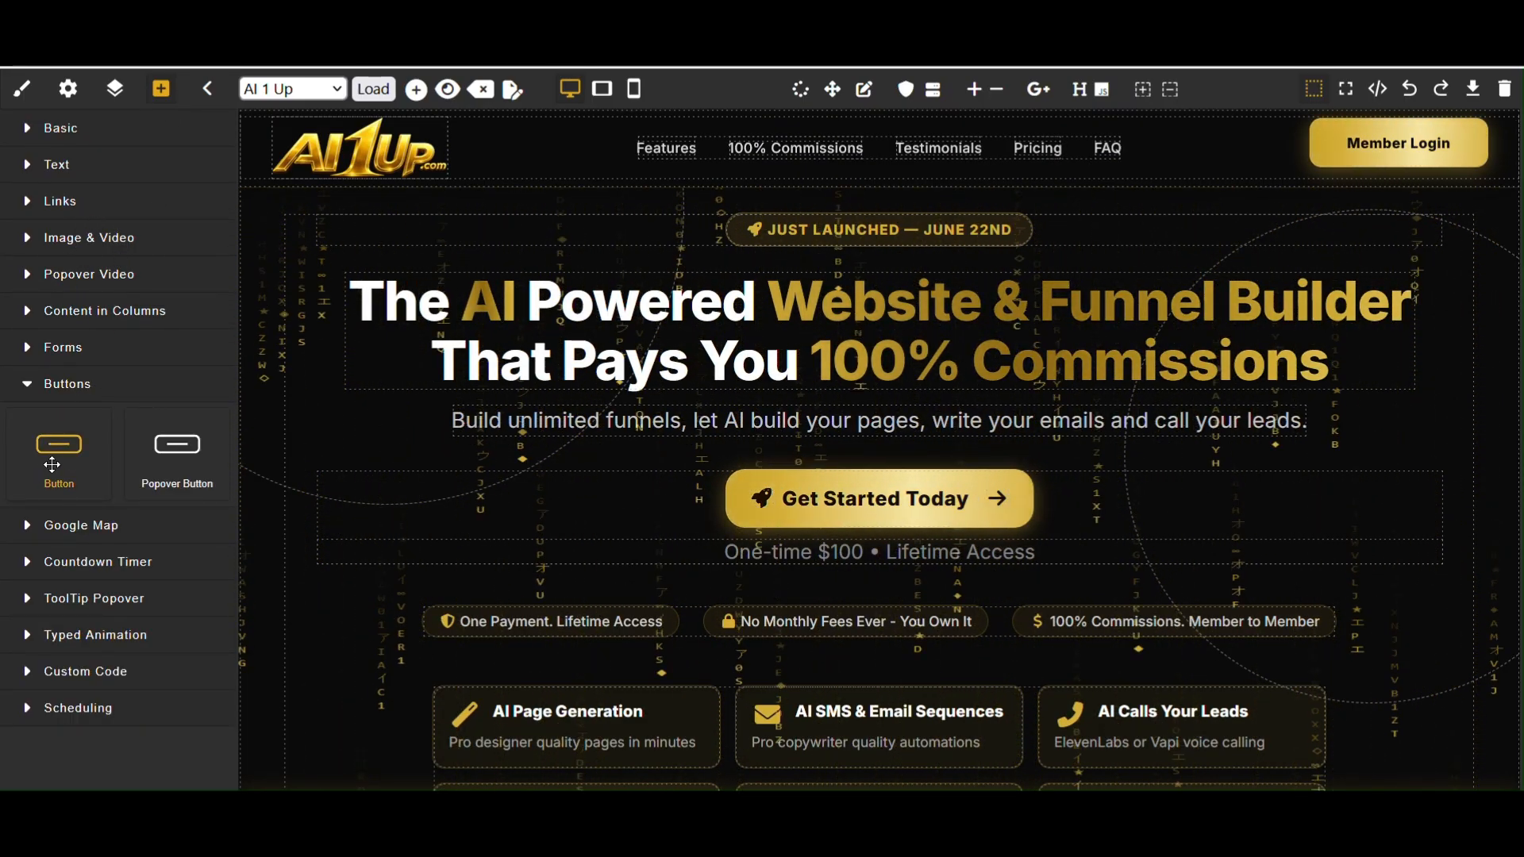
drag(51, 462, 506, 251)
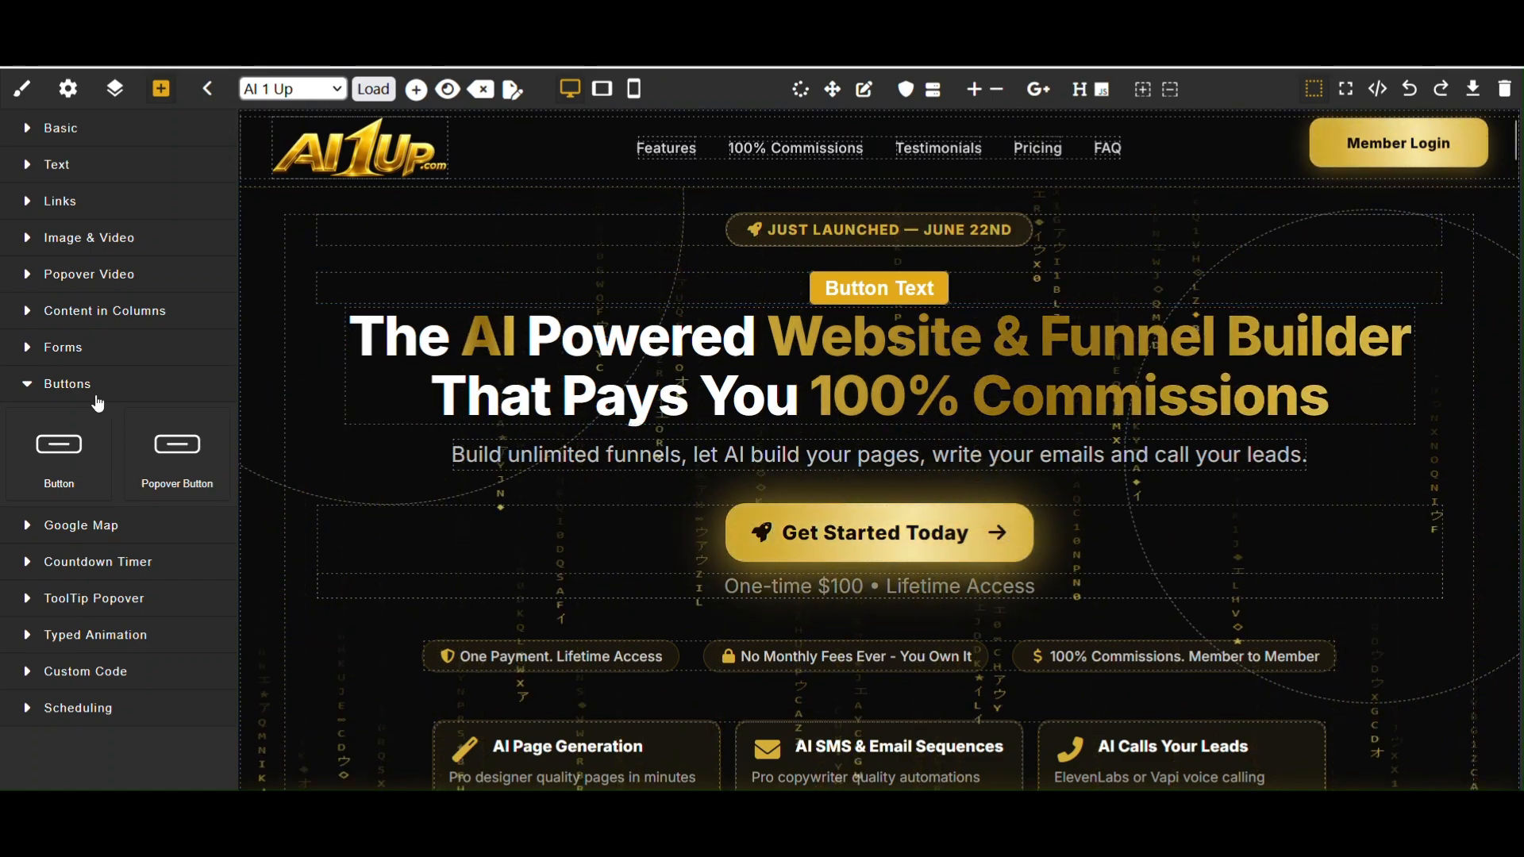
Insert a Lead Capture Form between the subheading and the Get Started Today button, and select the form's container
click(56, 388)
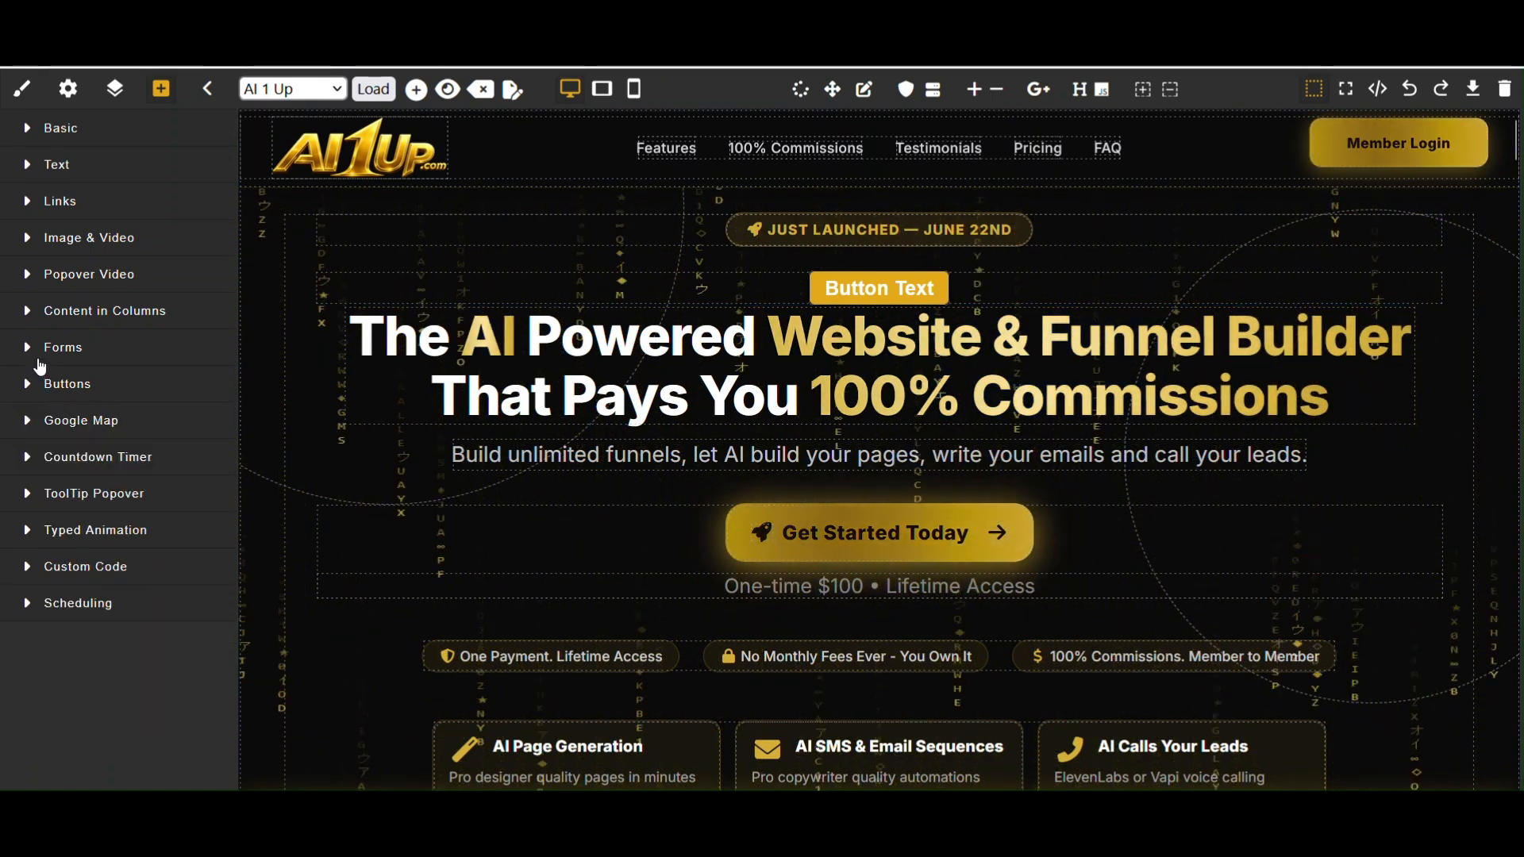
click(62, 347)
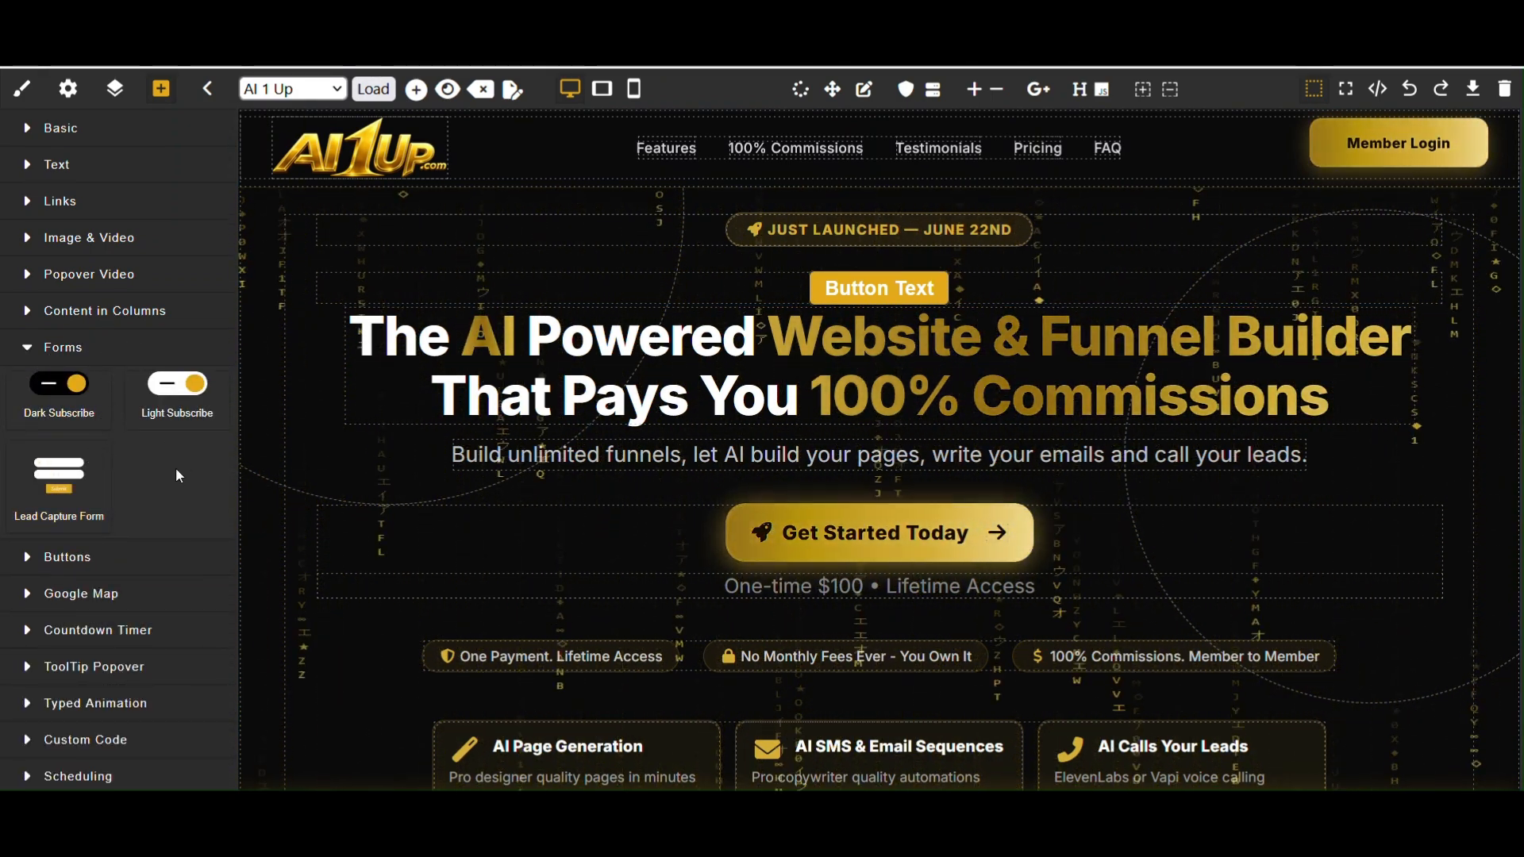
mouse_move(66, 468)
mouse_down()
mouse_move(716, 526)
mouse_move(817, 477)
mouse_up()
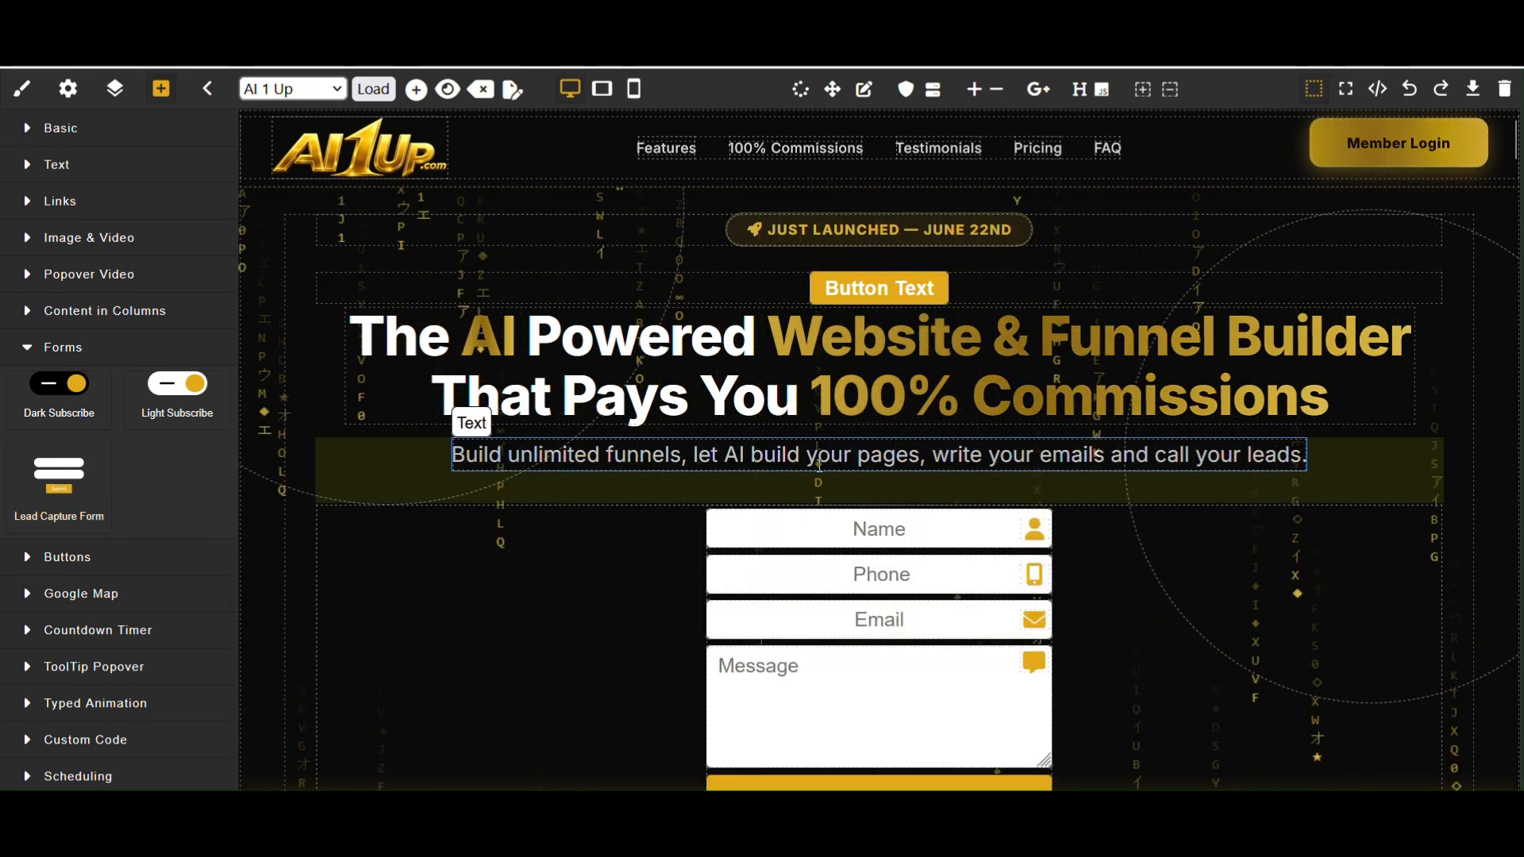
scroll(1163, 588, down, 3)
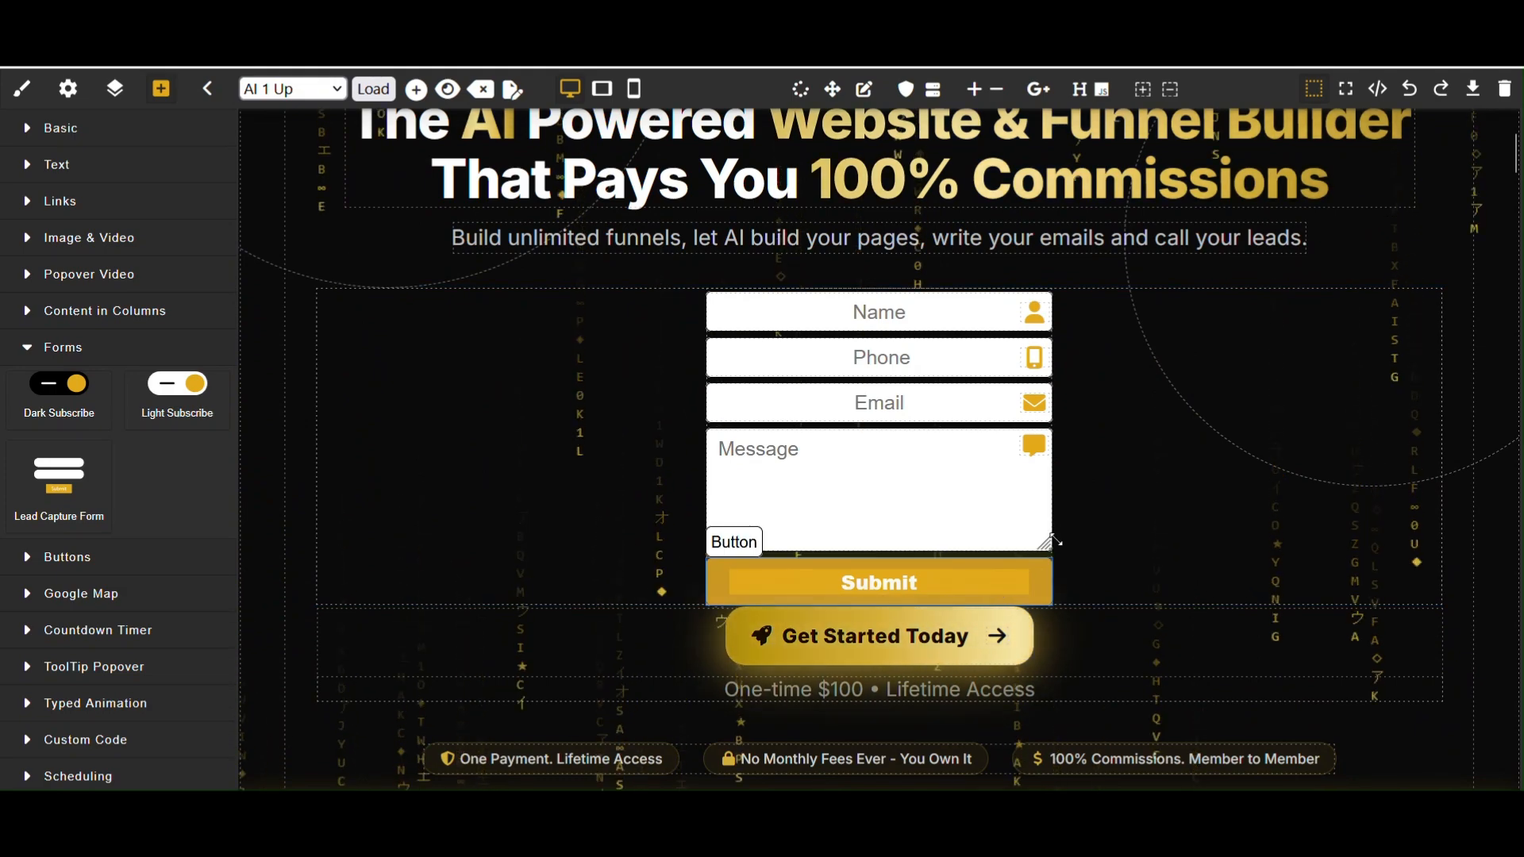
scroll(1103, 527, up, 1)
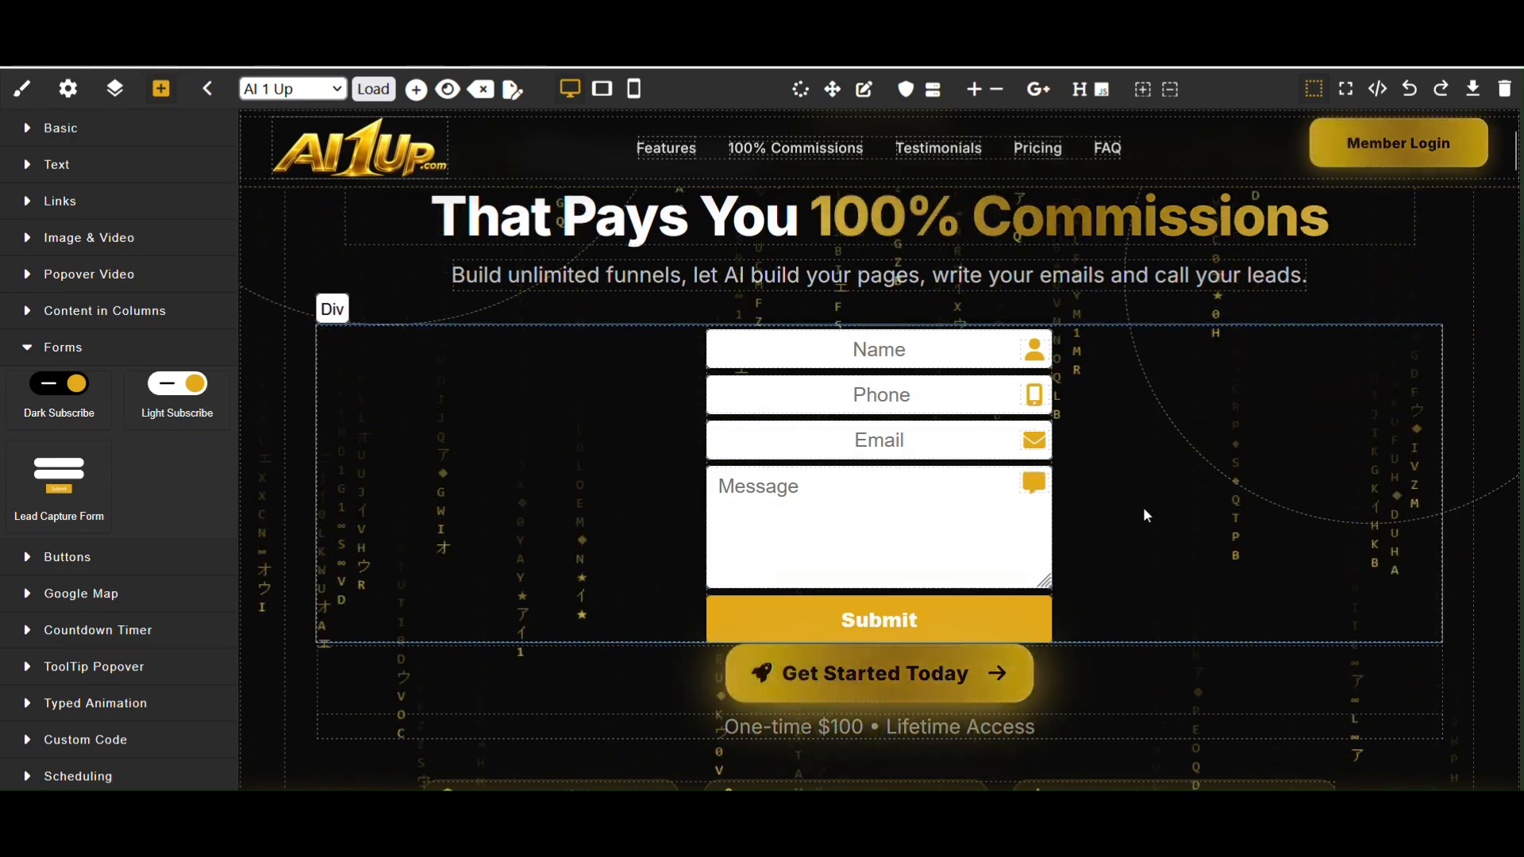
scroll(1143, 506, up, 2)
scroll(1143, 512, down, 1)
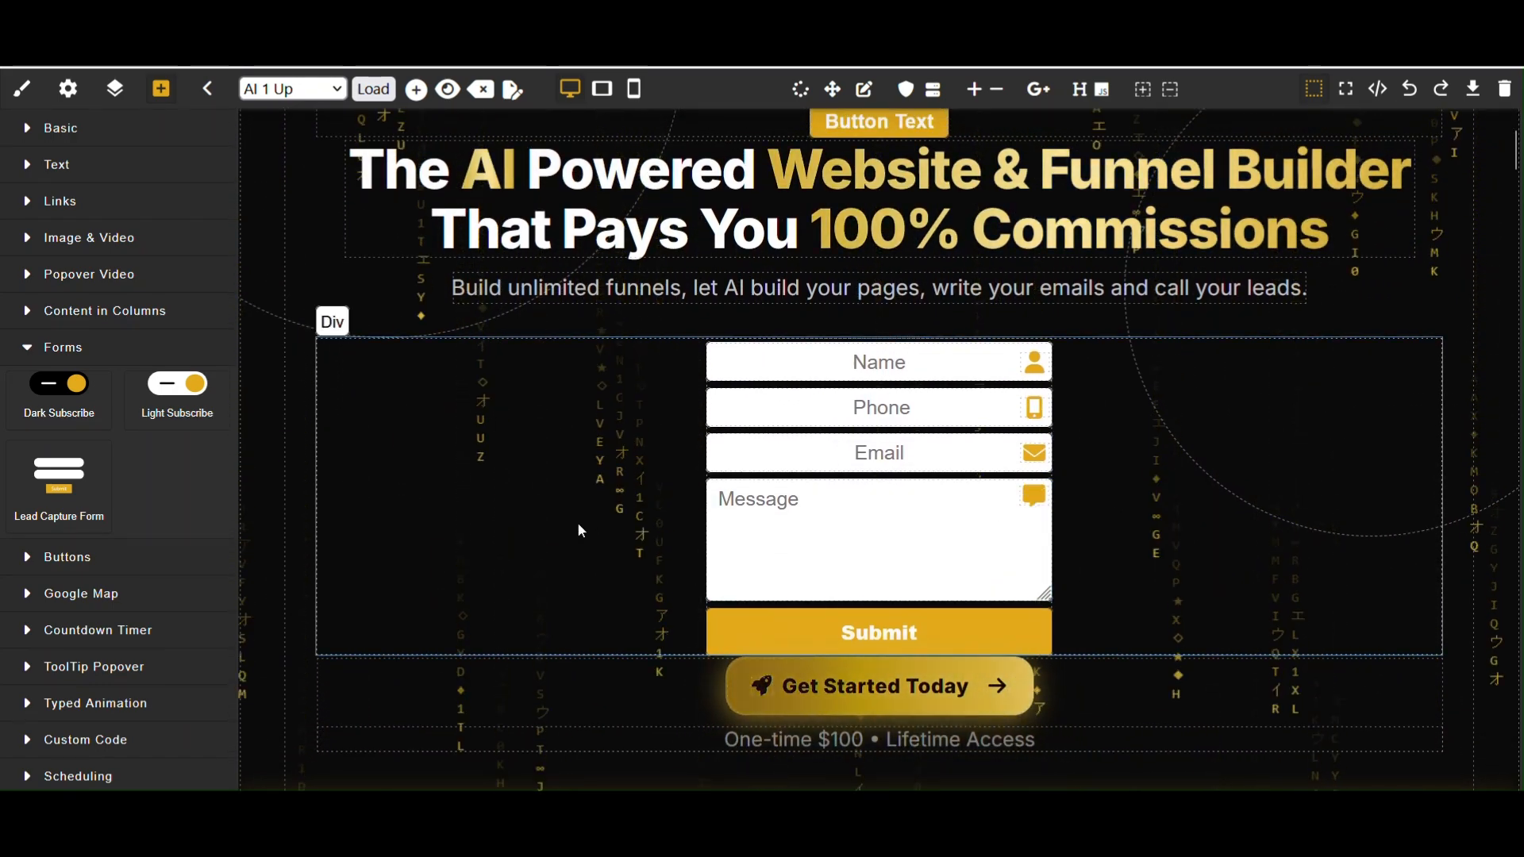
click(578, 520)
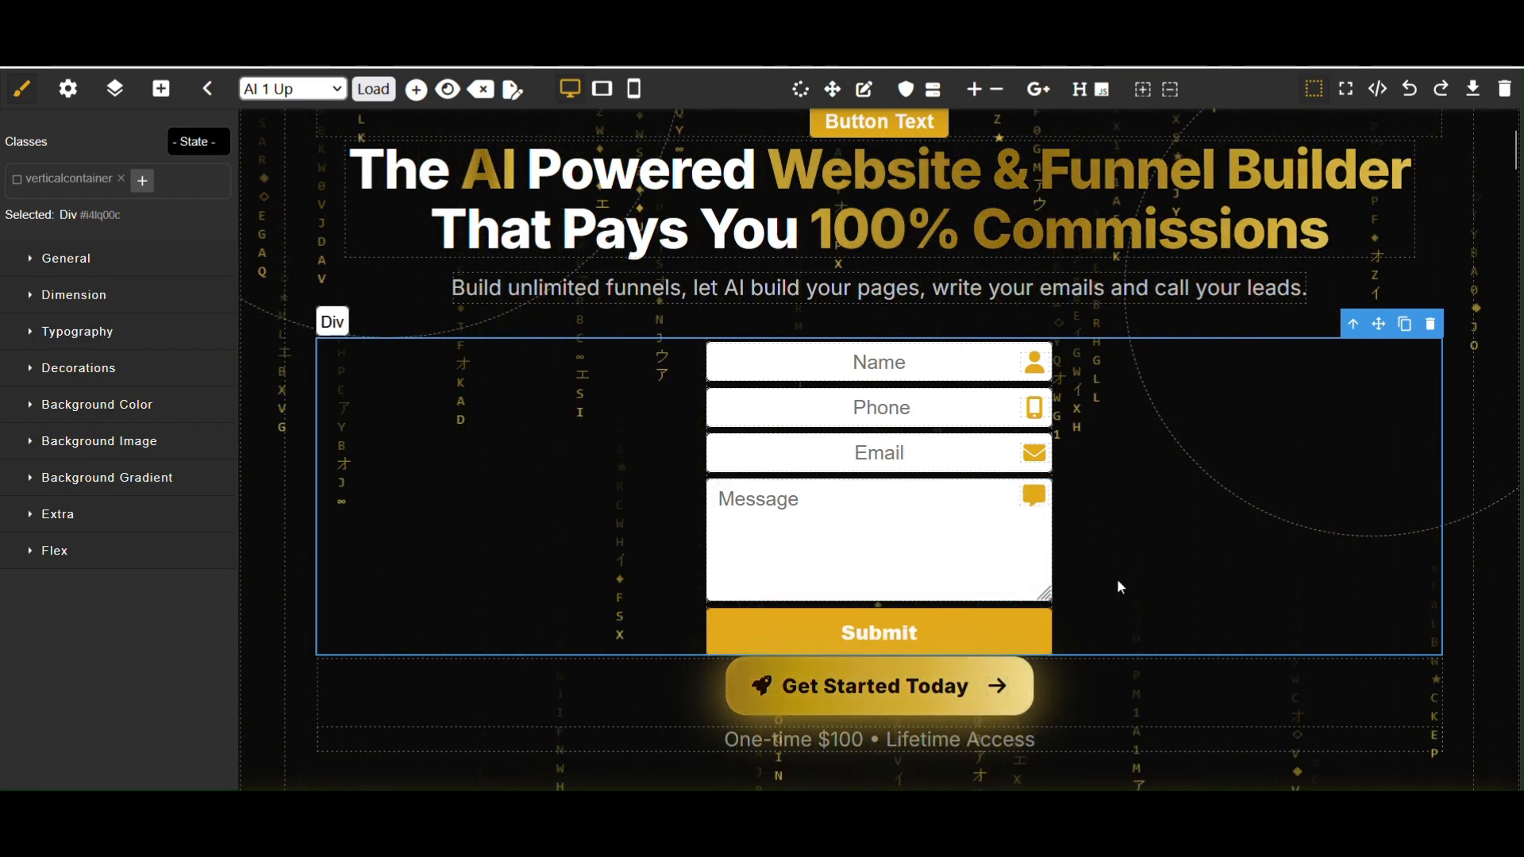
scroll(1117, 581, up, 2)
scroll(1119, 585, down, 2)
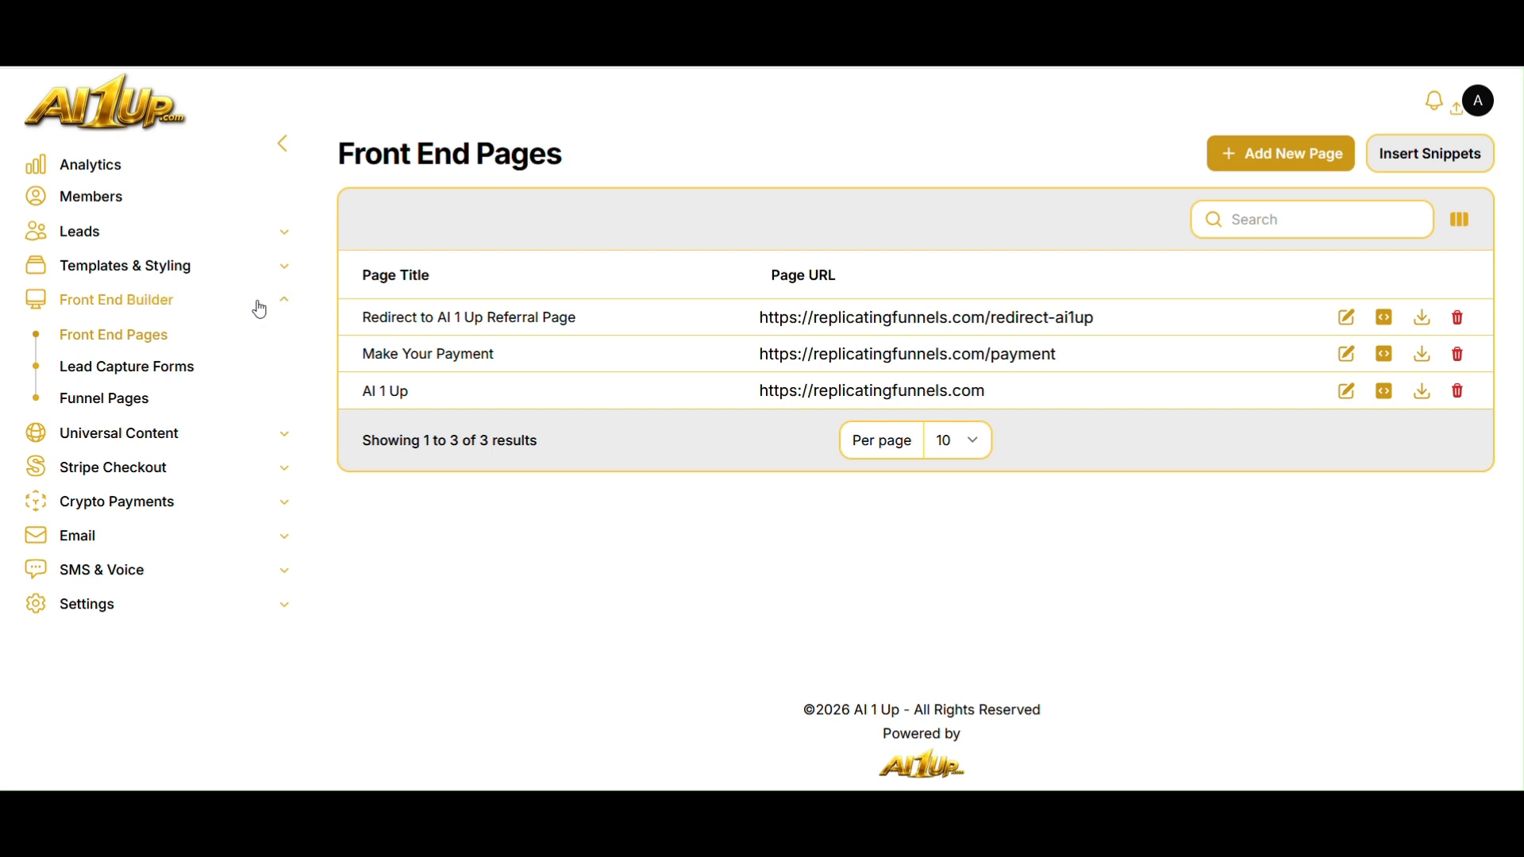
Start a new lead capture form in the Front End Builder and name it "Form Name"
click(148, 371)
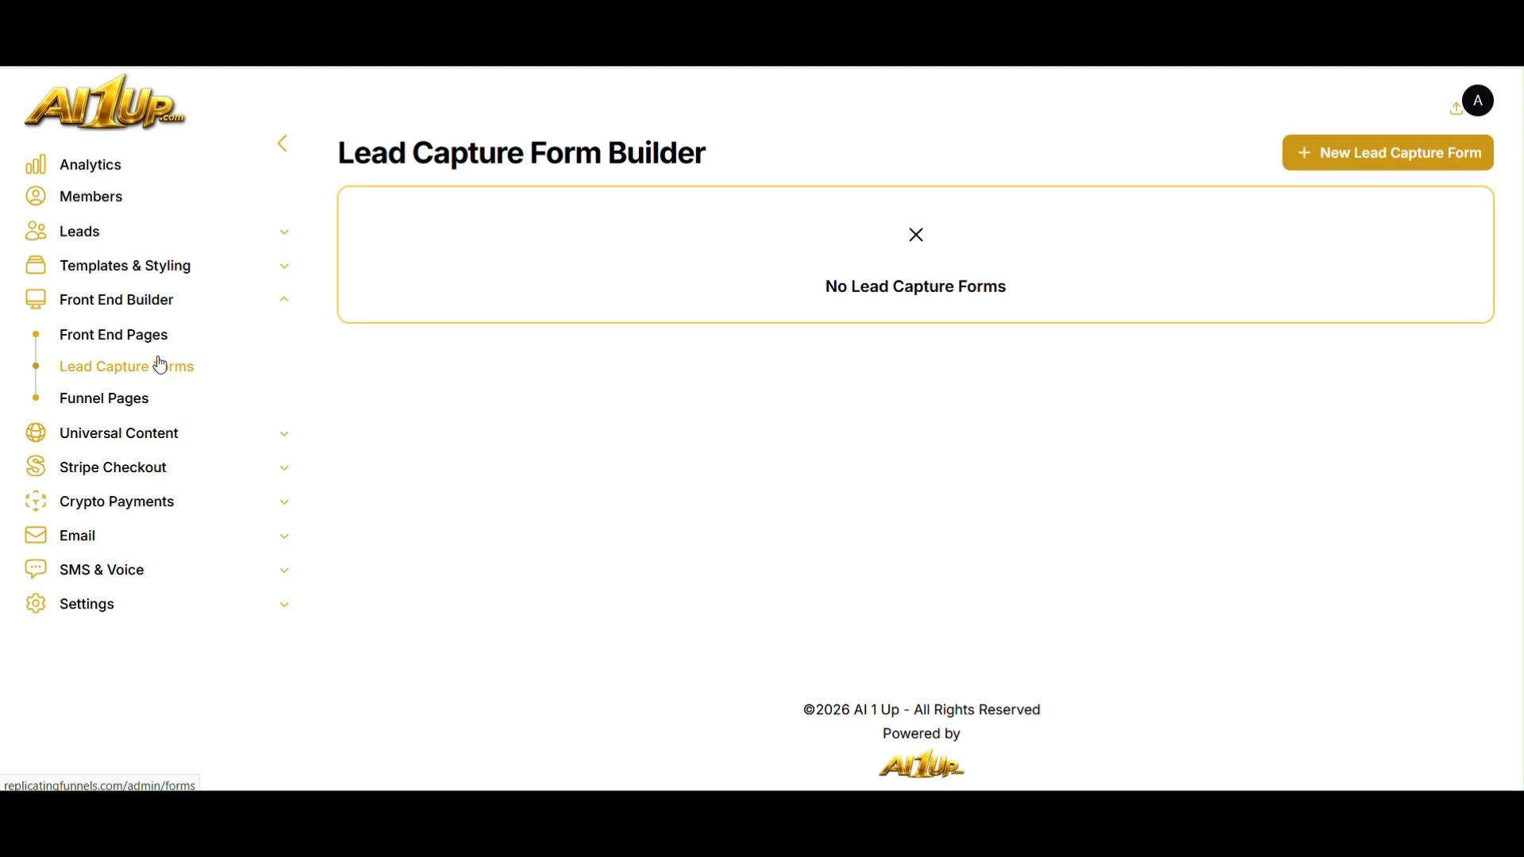
click(1397, 155)
click(504, 264)
text(Form Name)
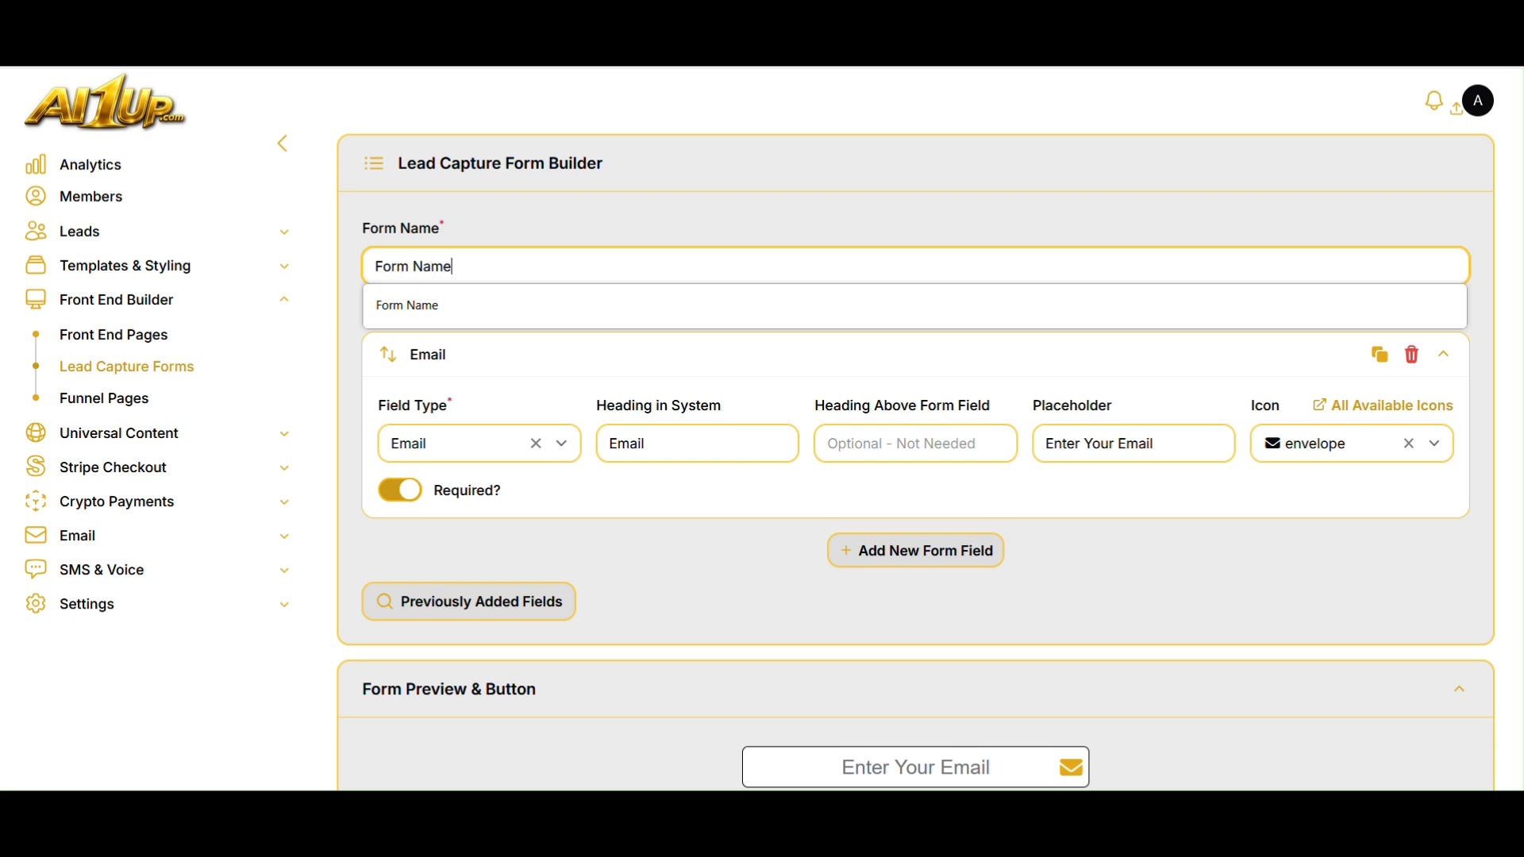
click(744, 180)
Add a Text Field below Email with heading "New Text Field" and placeholder "Placeholder Text...", and check it in the form preview
scroll(718, 277, down, 1)
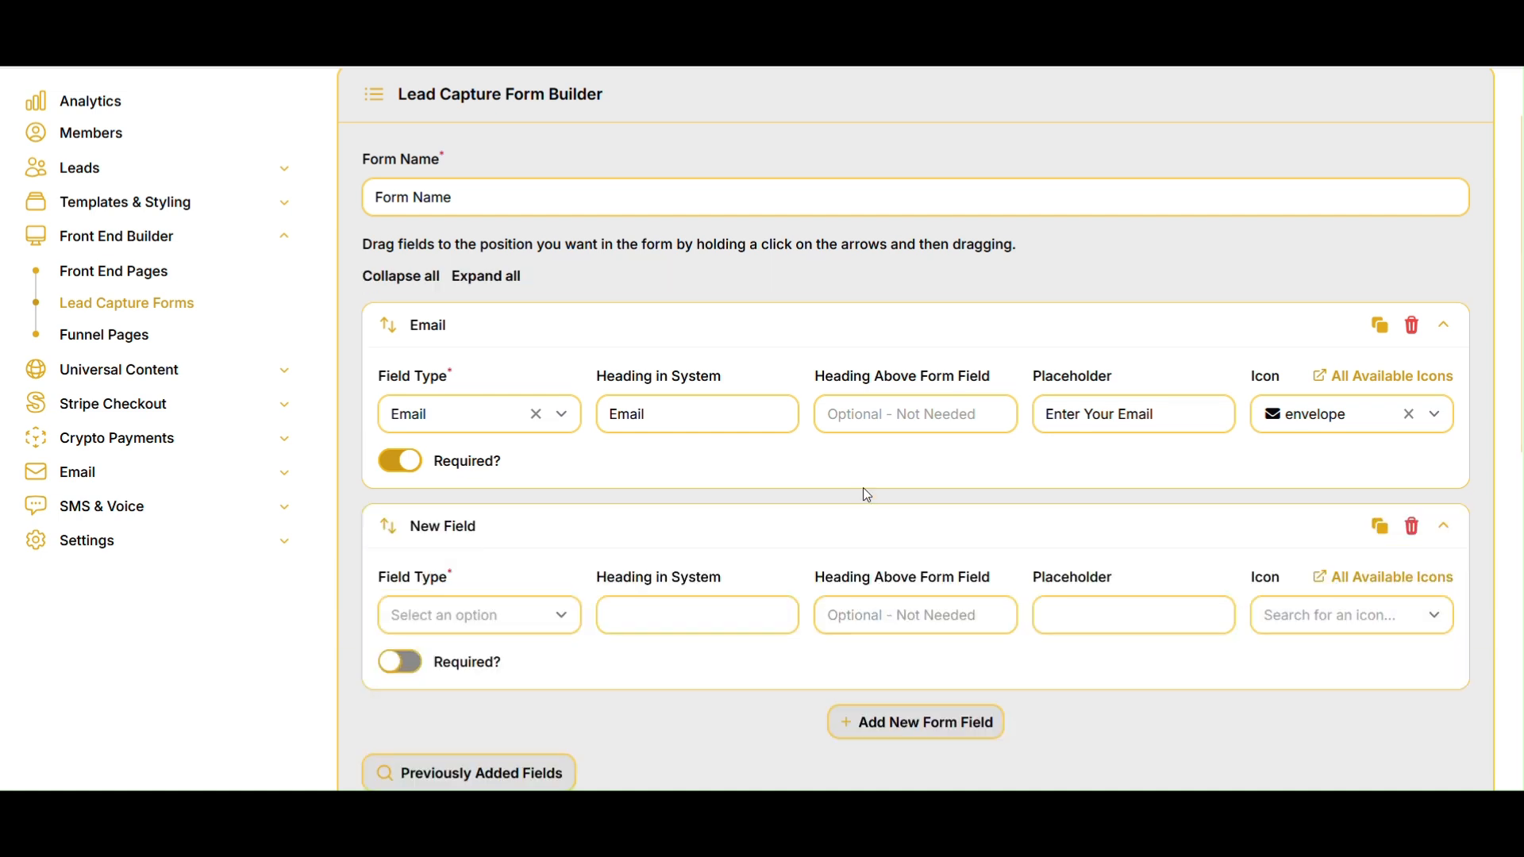
scroll(929, 479, down, 2)
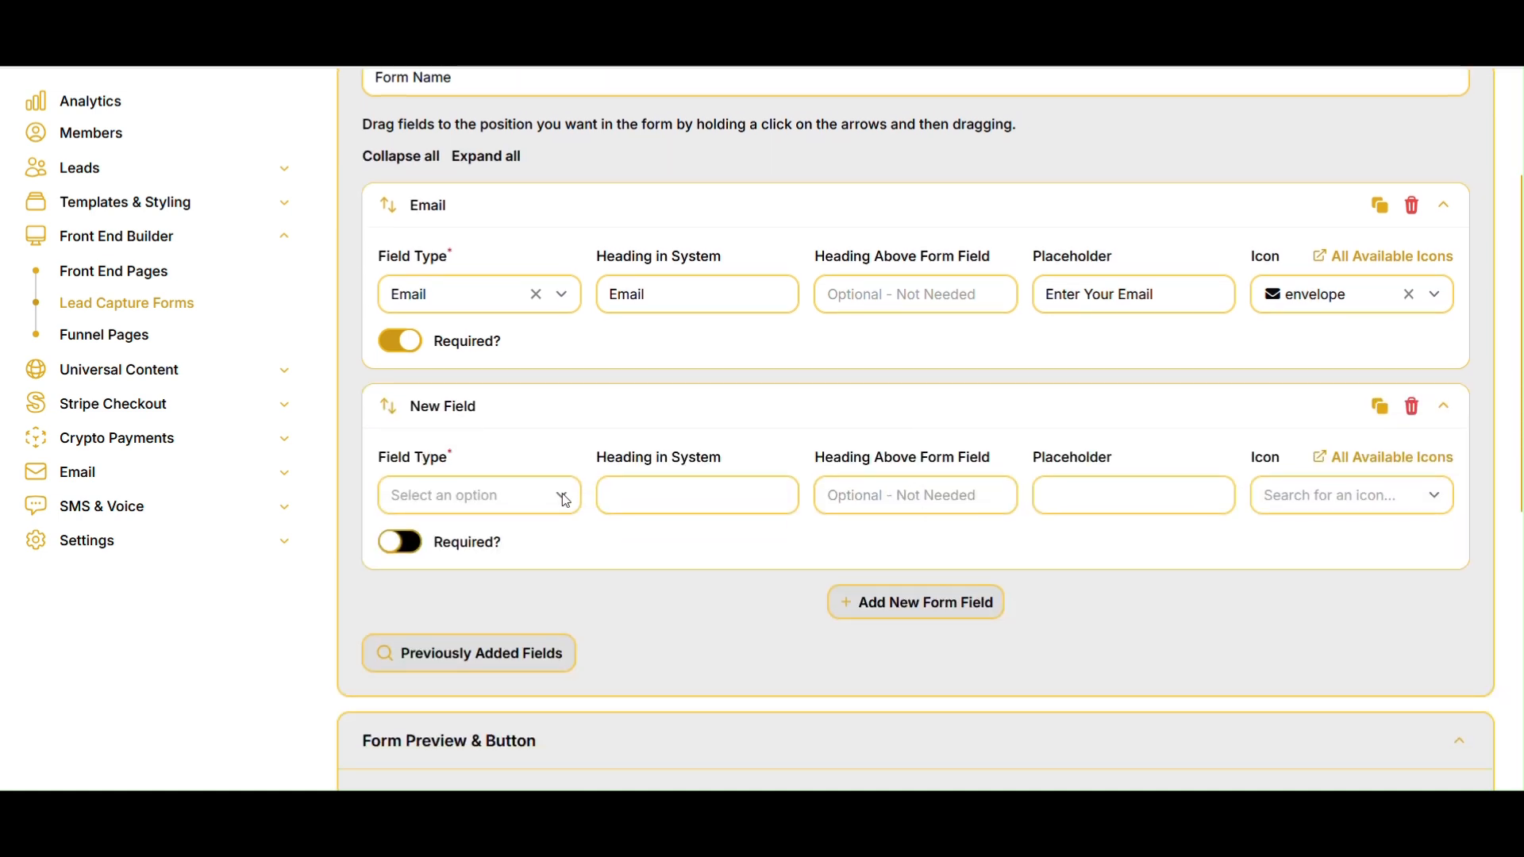
click(565, 502)
scroll(530, 568, down, 2)
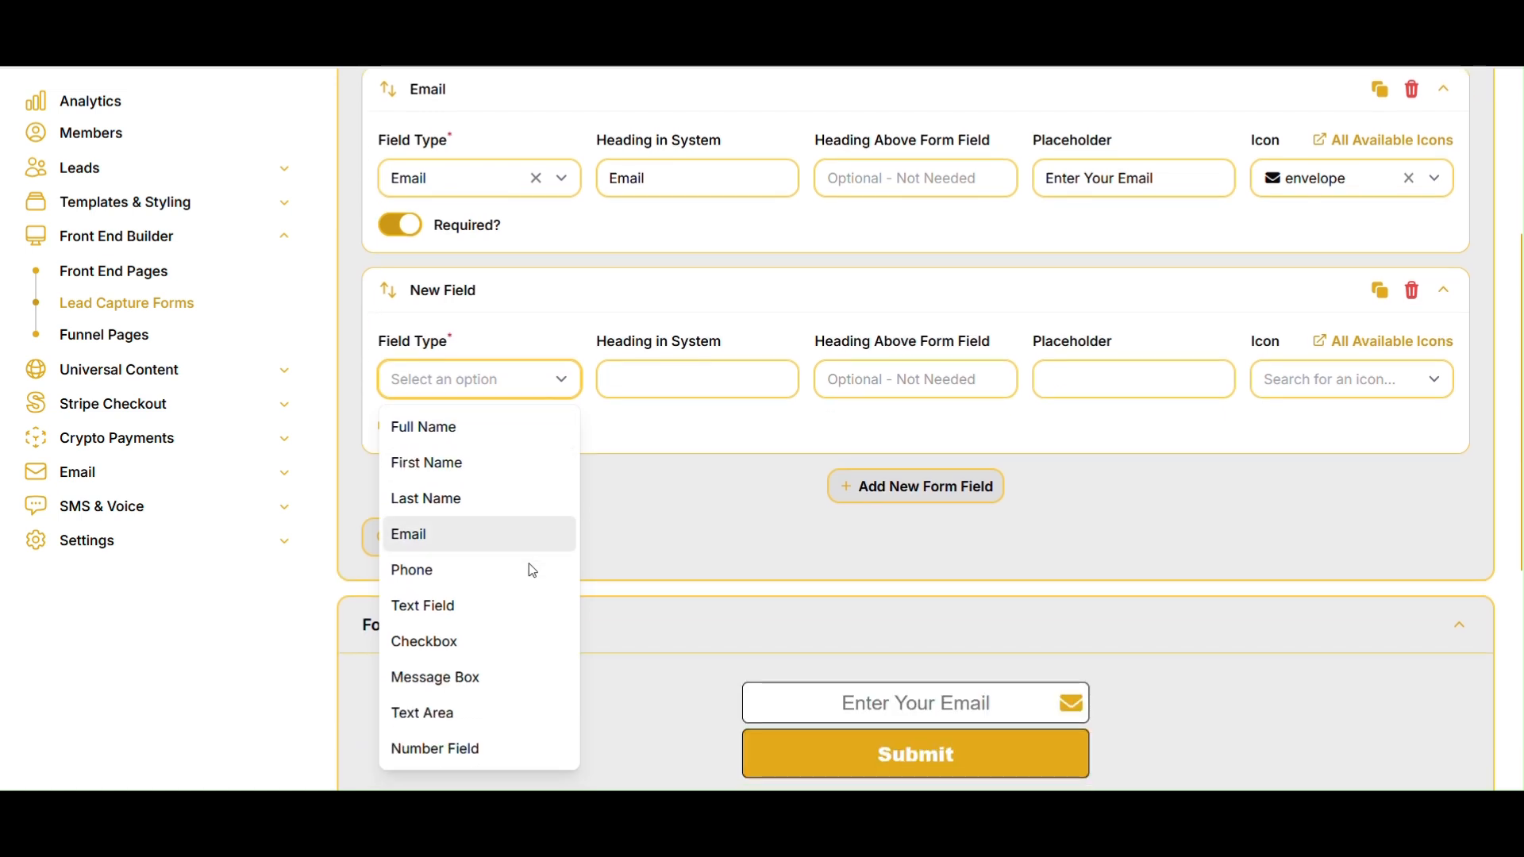
click(466, 607)
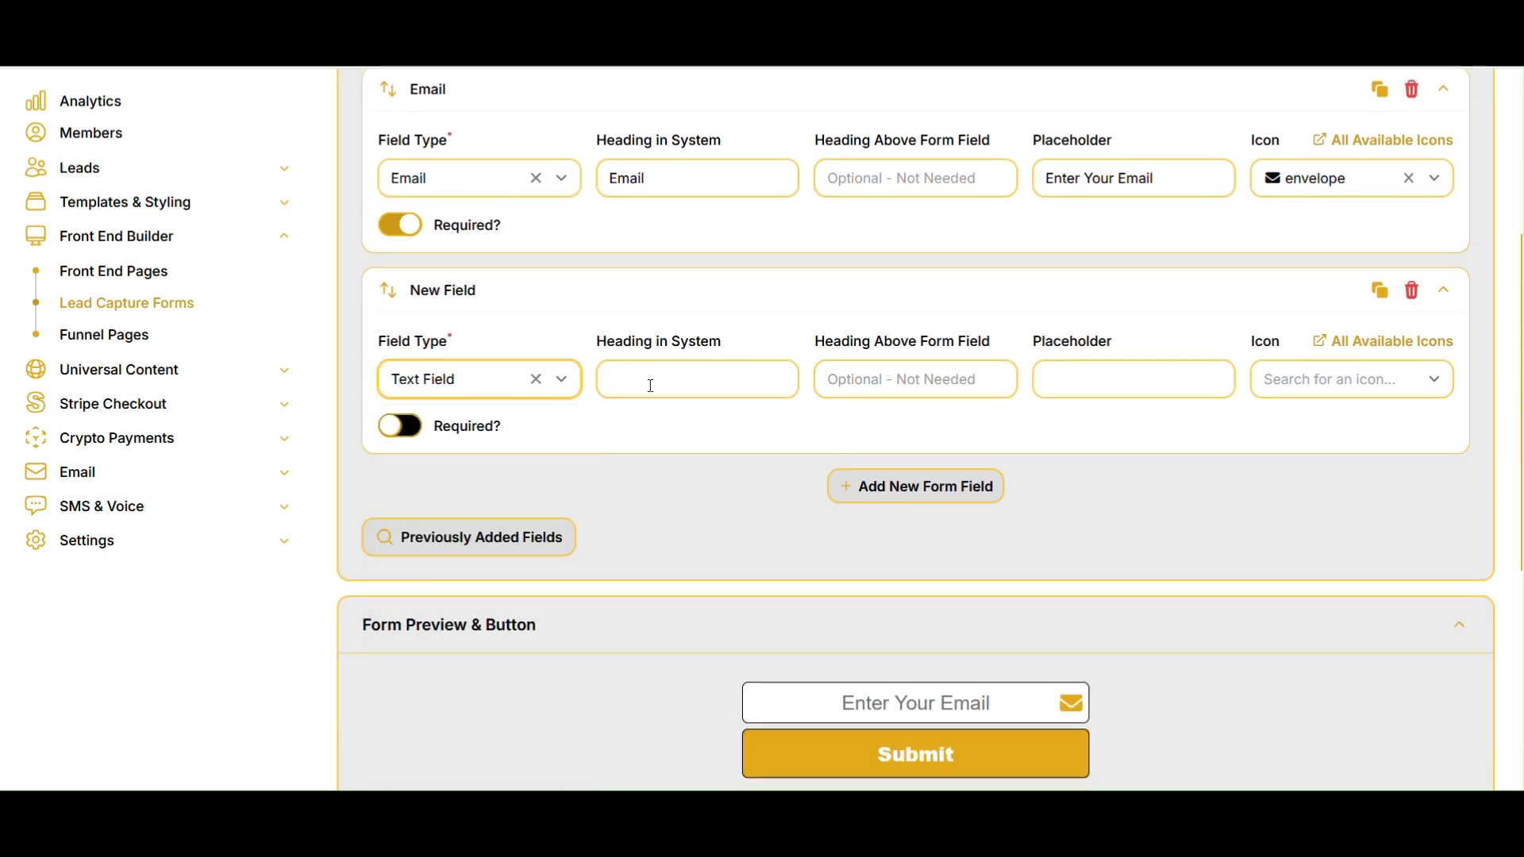
text(I)
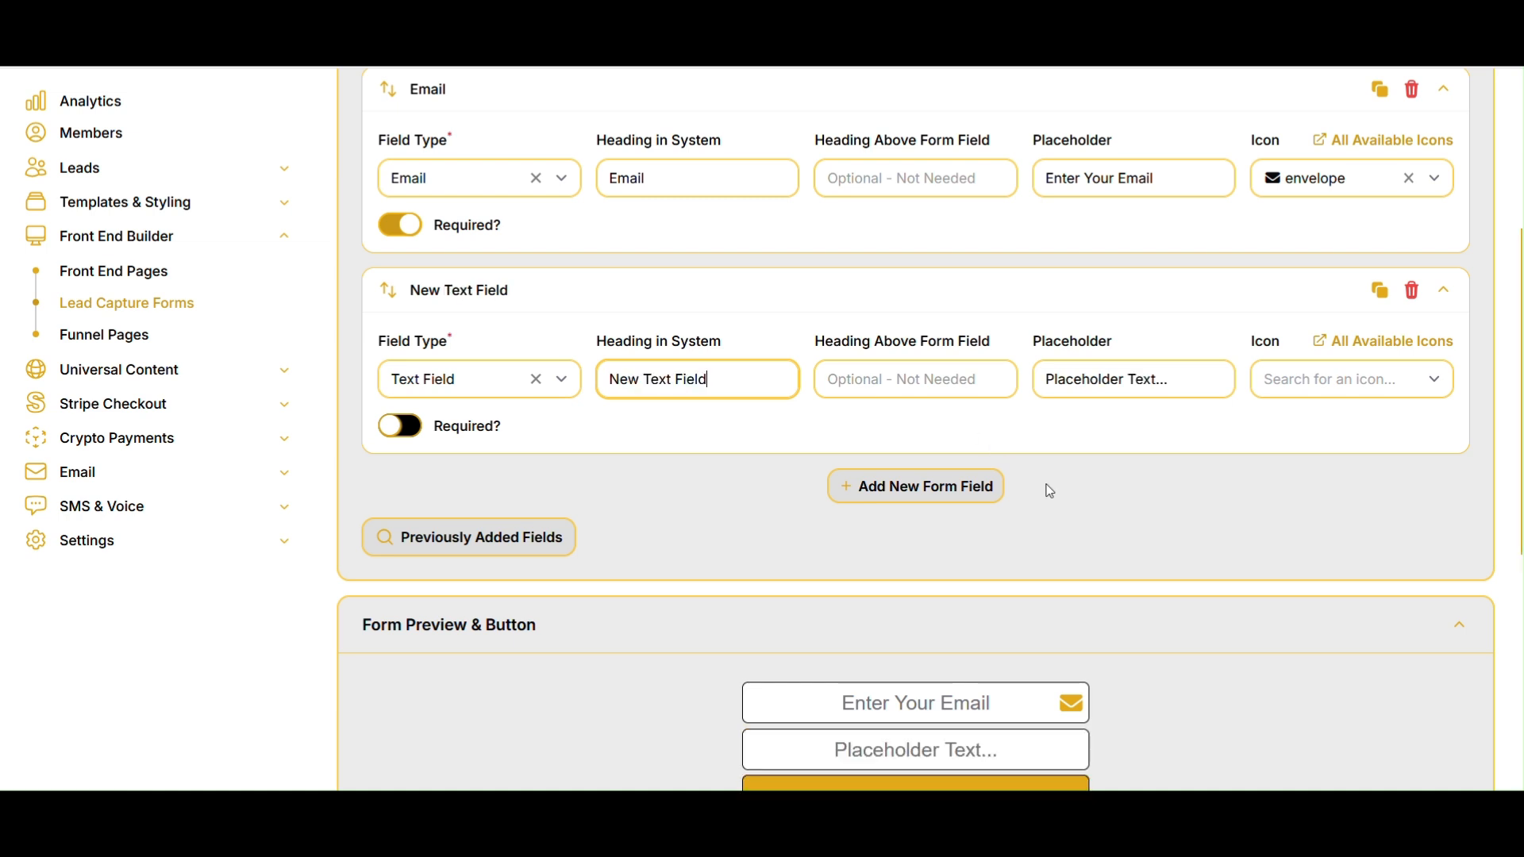
scroll(1045, 489, down, 2)
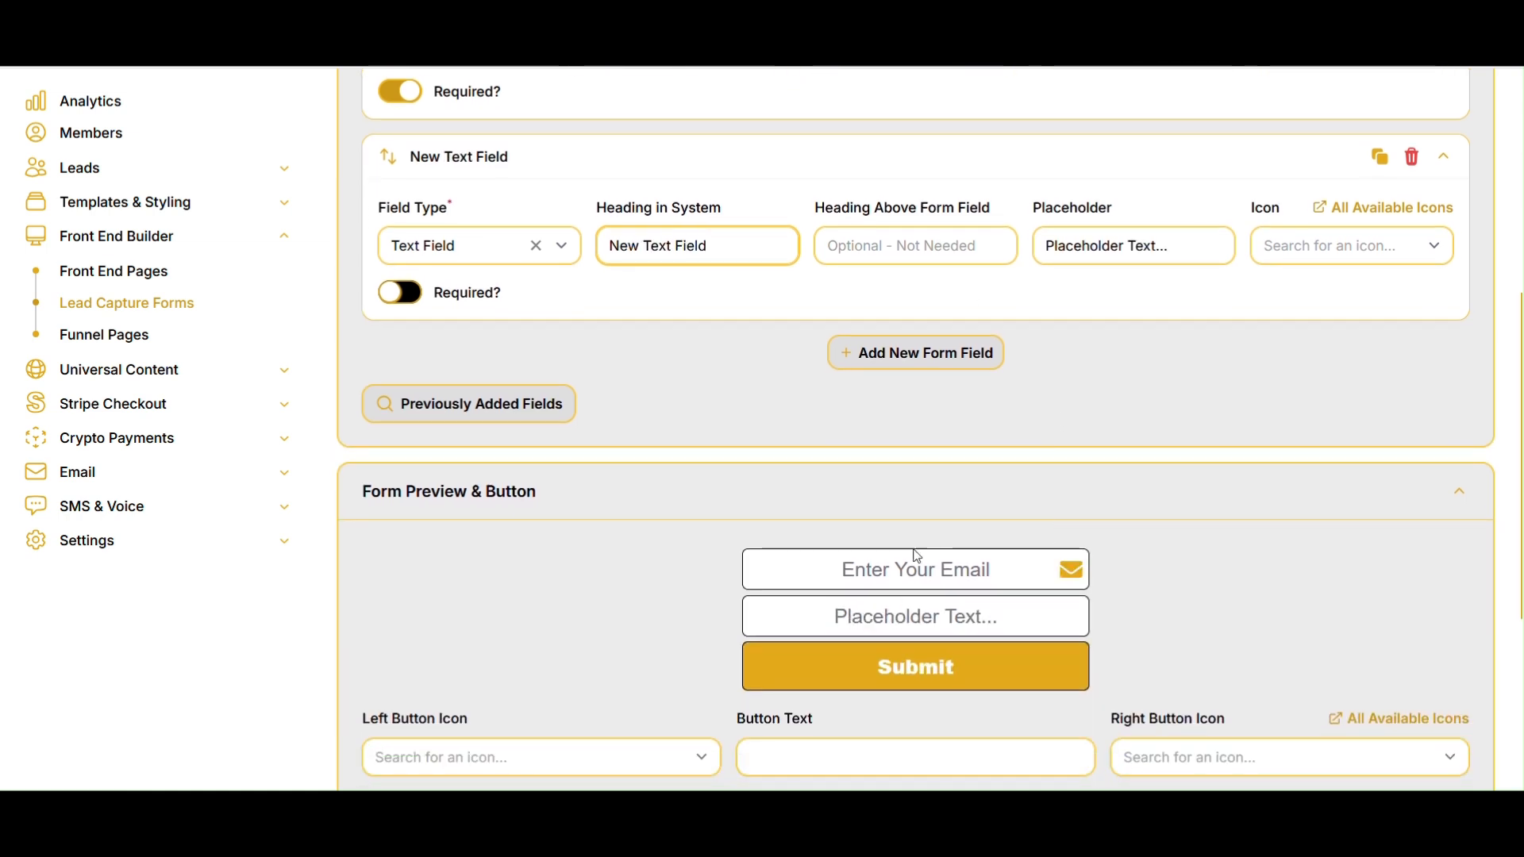
scroll(942, 503, up, 1)
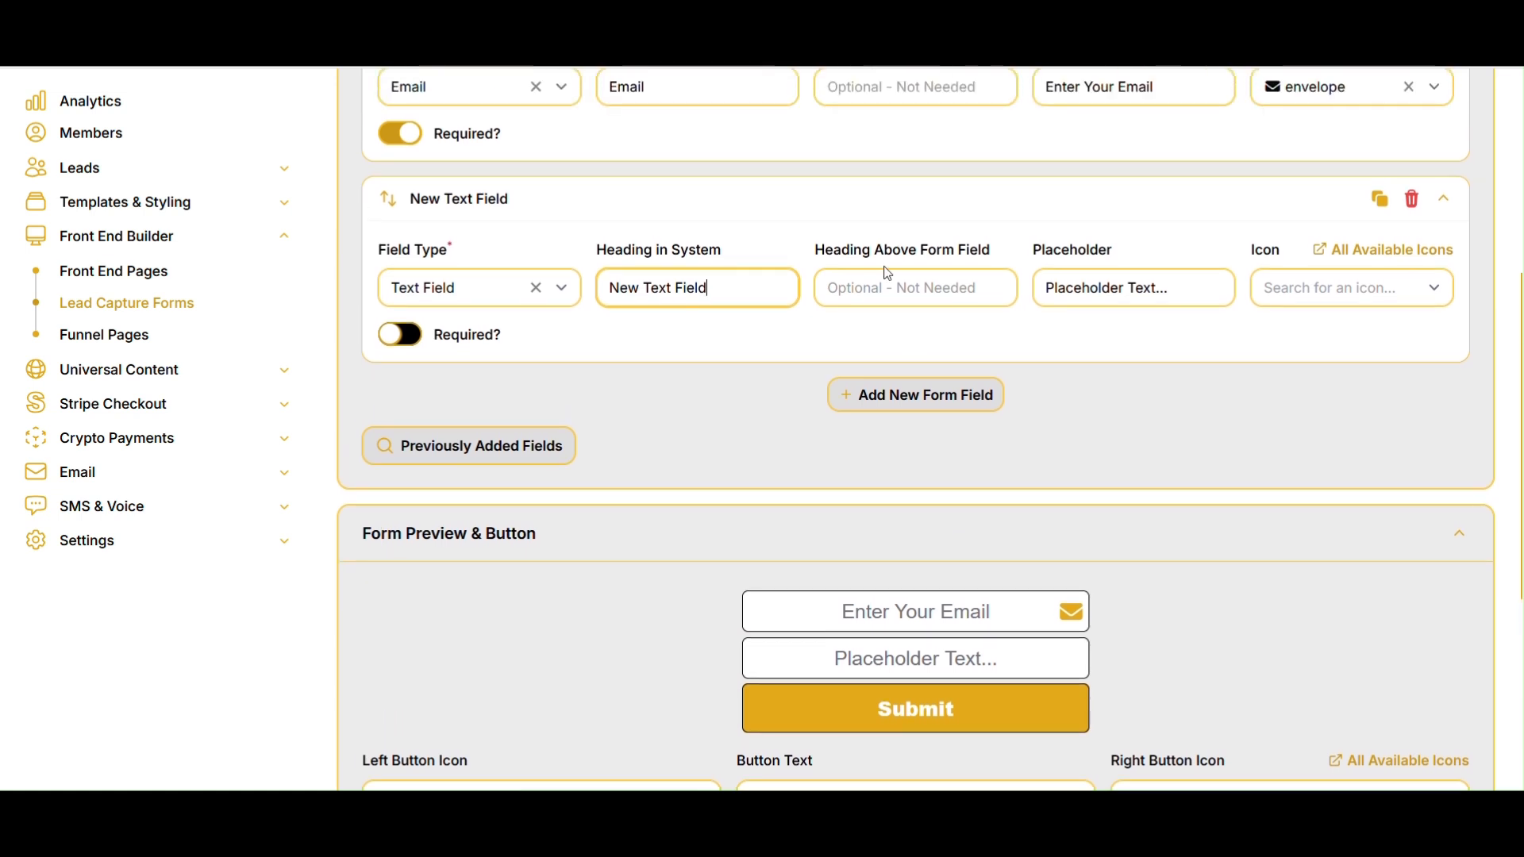
scroll(914, 347, down, 1)
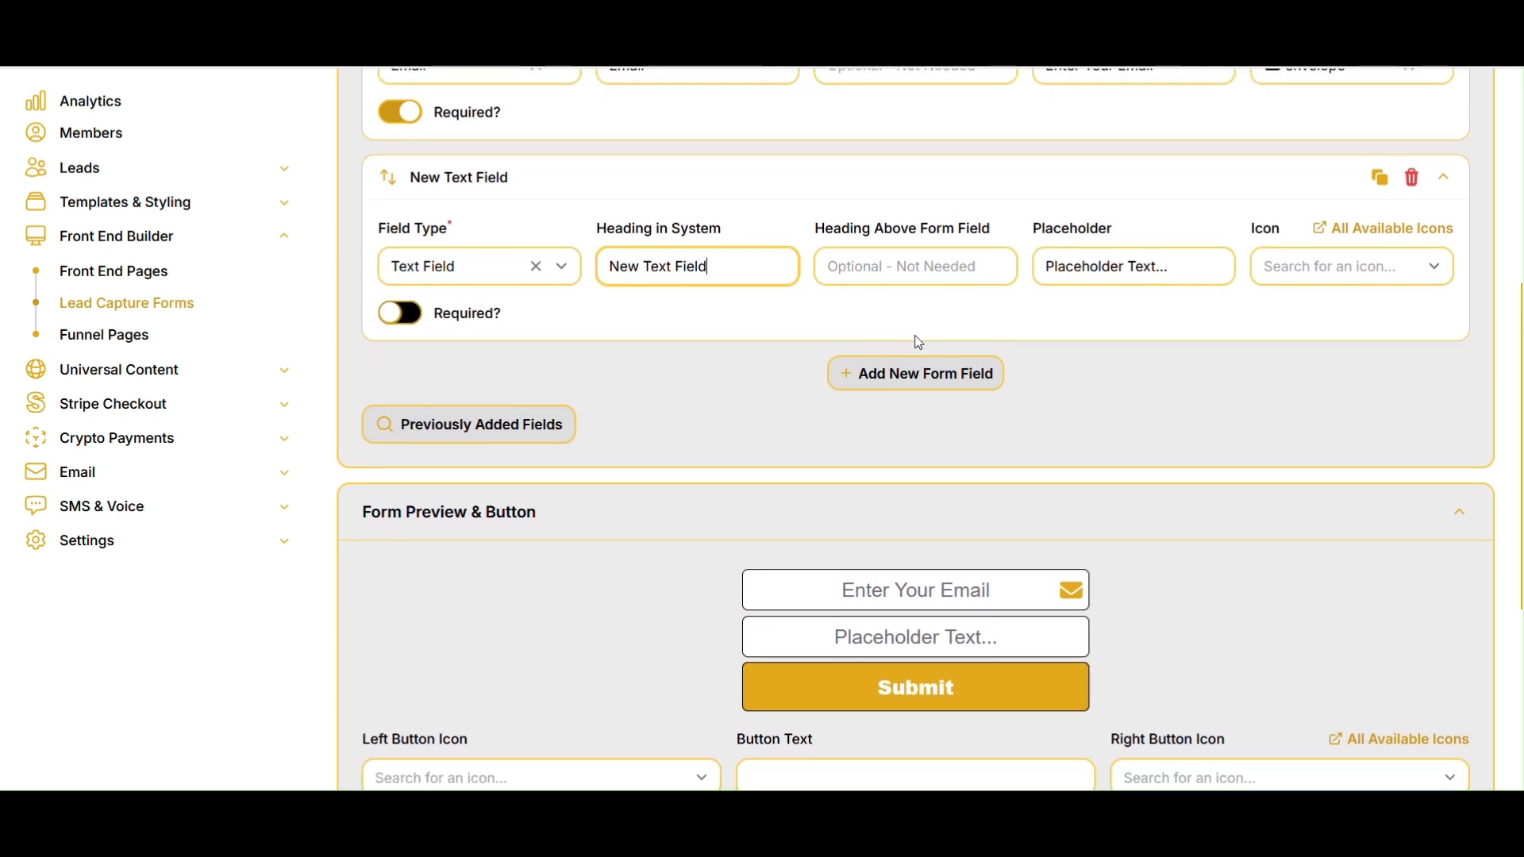
scroll(878, 270, up, 3)
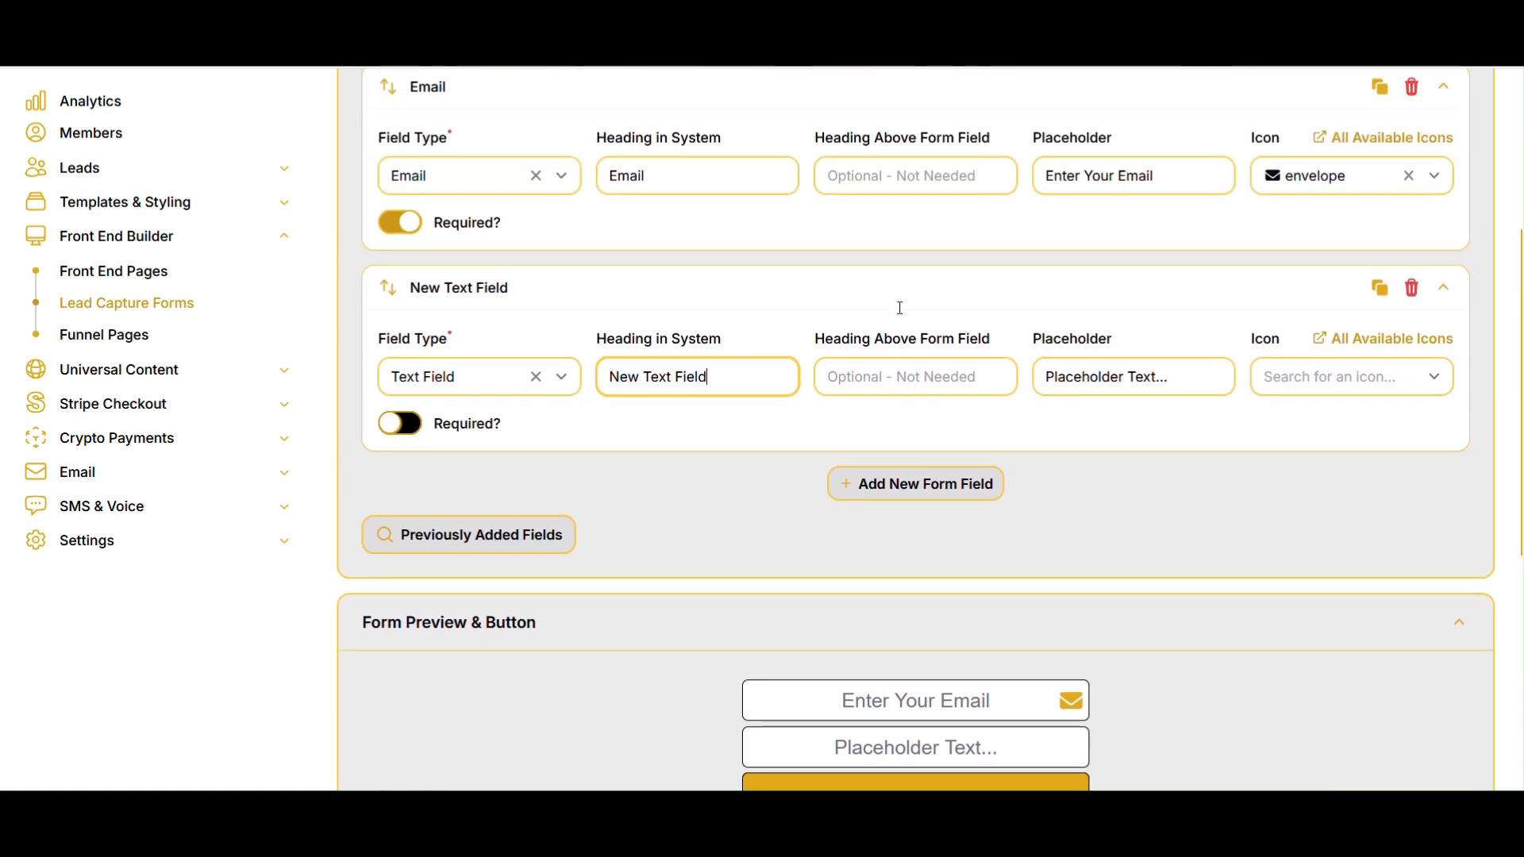
scroll(977, 505, down, 5)
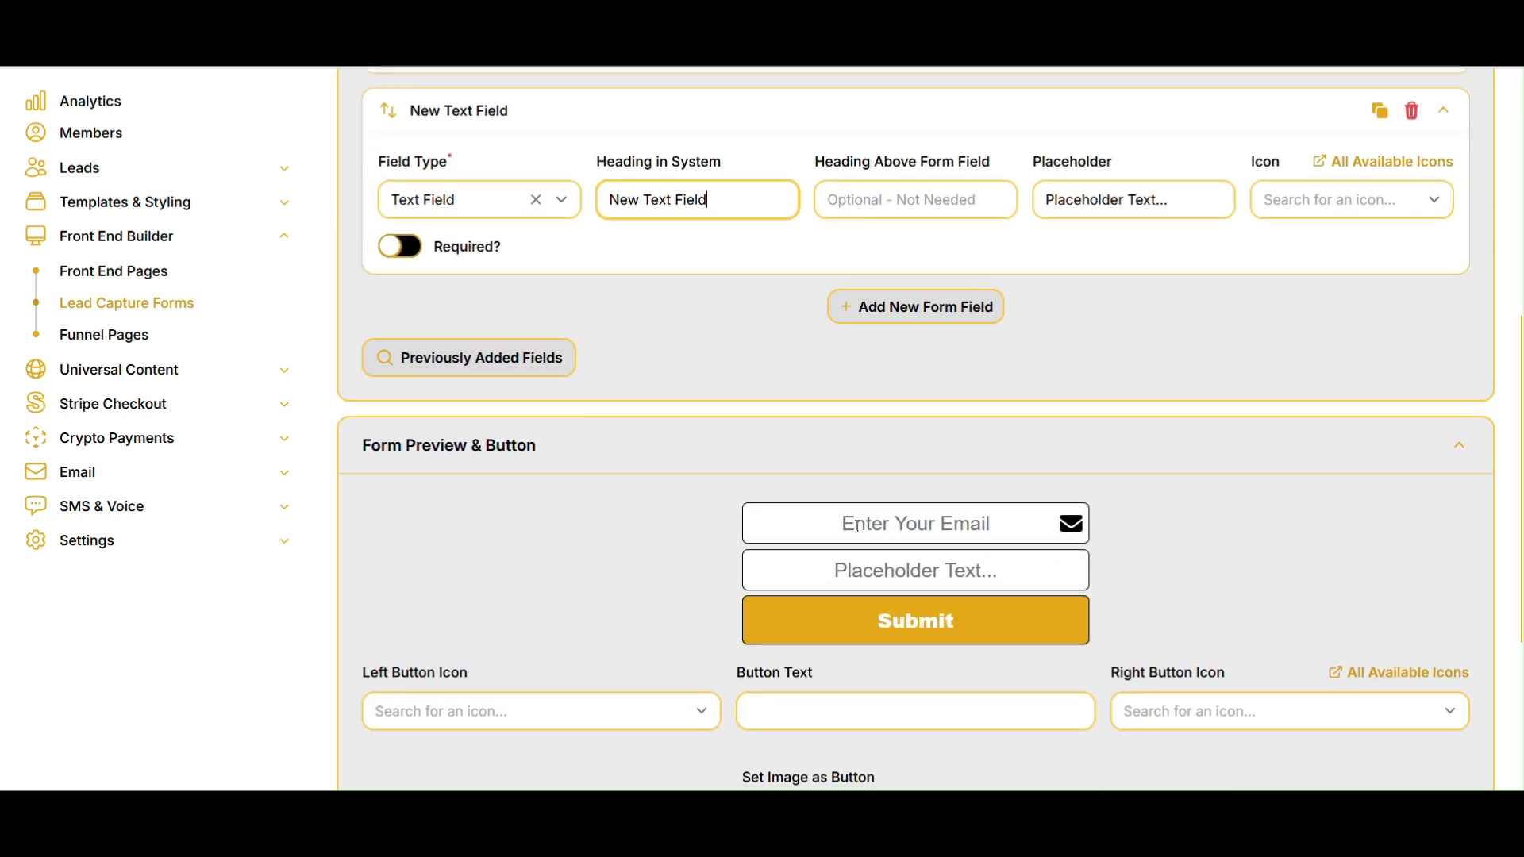
Compare the headings, placeholders and icons of the Email and New Text Field entries with the form preview
scroll(992, 389, up, 2)
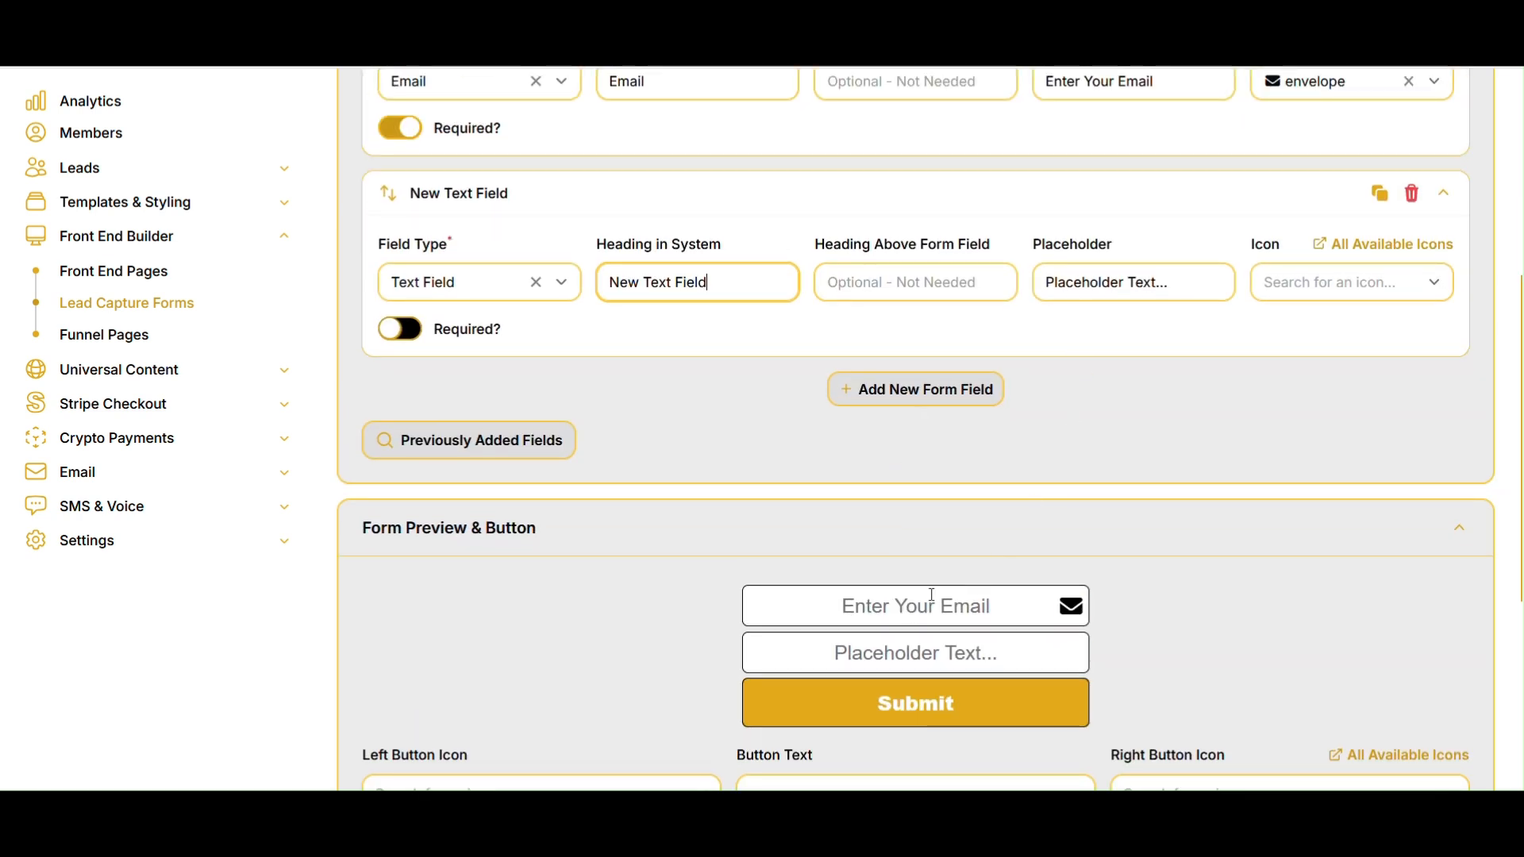
scroll(920, 603, down, 4)
scroll(1099, 395, up, 5)
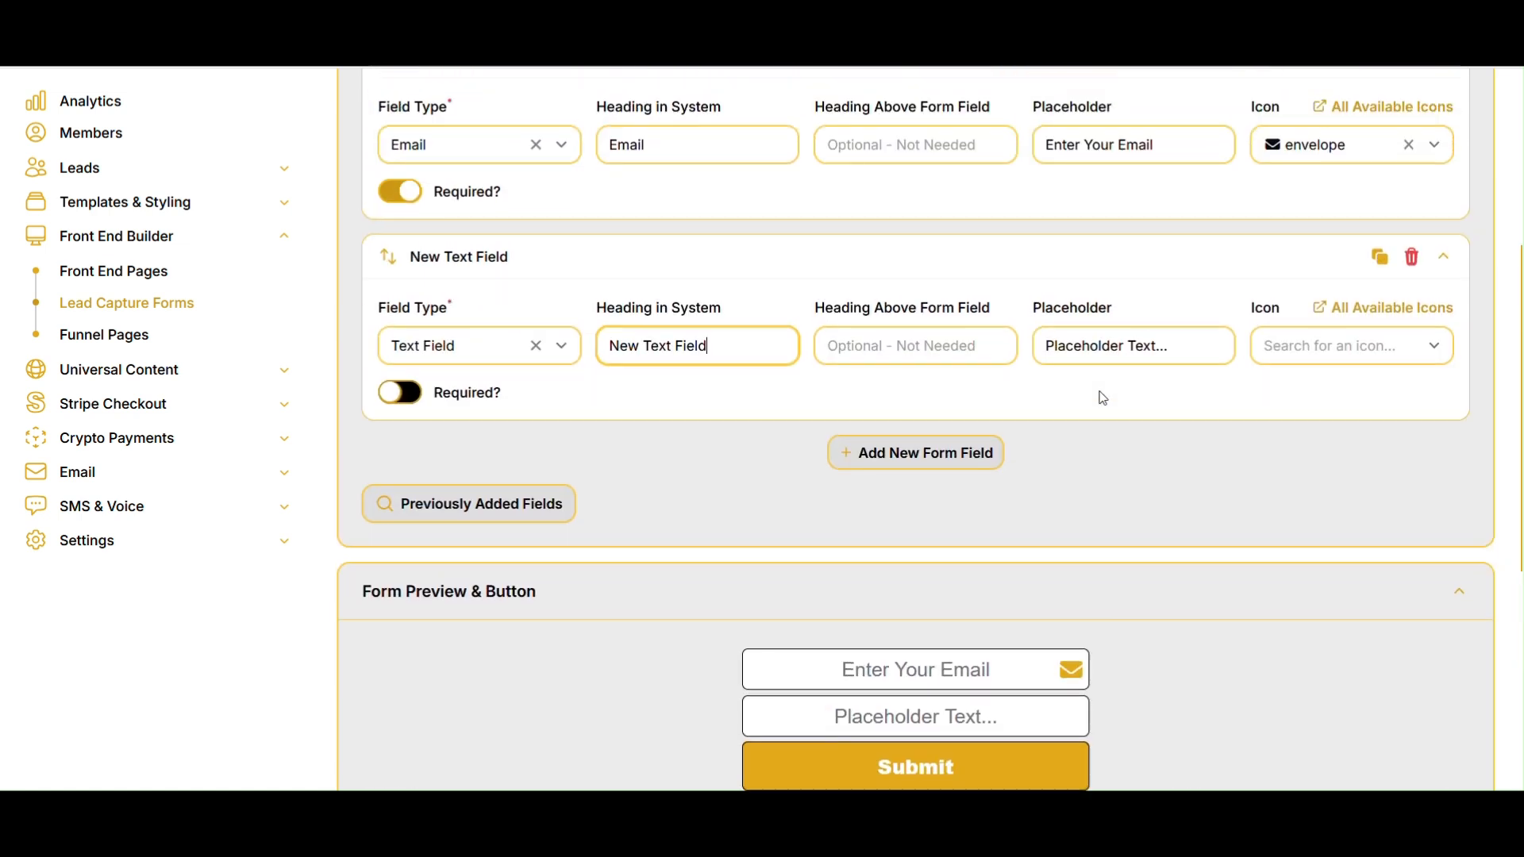
scroll(1102, 397, up, 3)
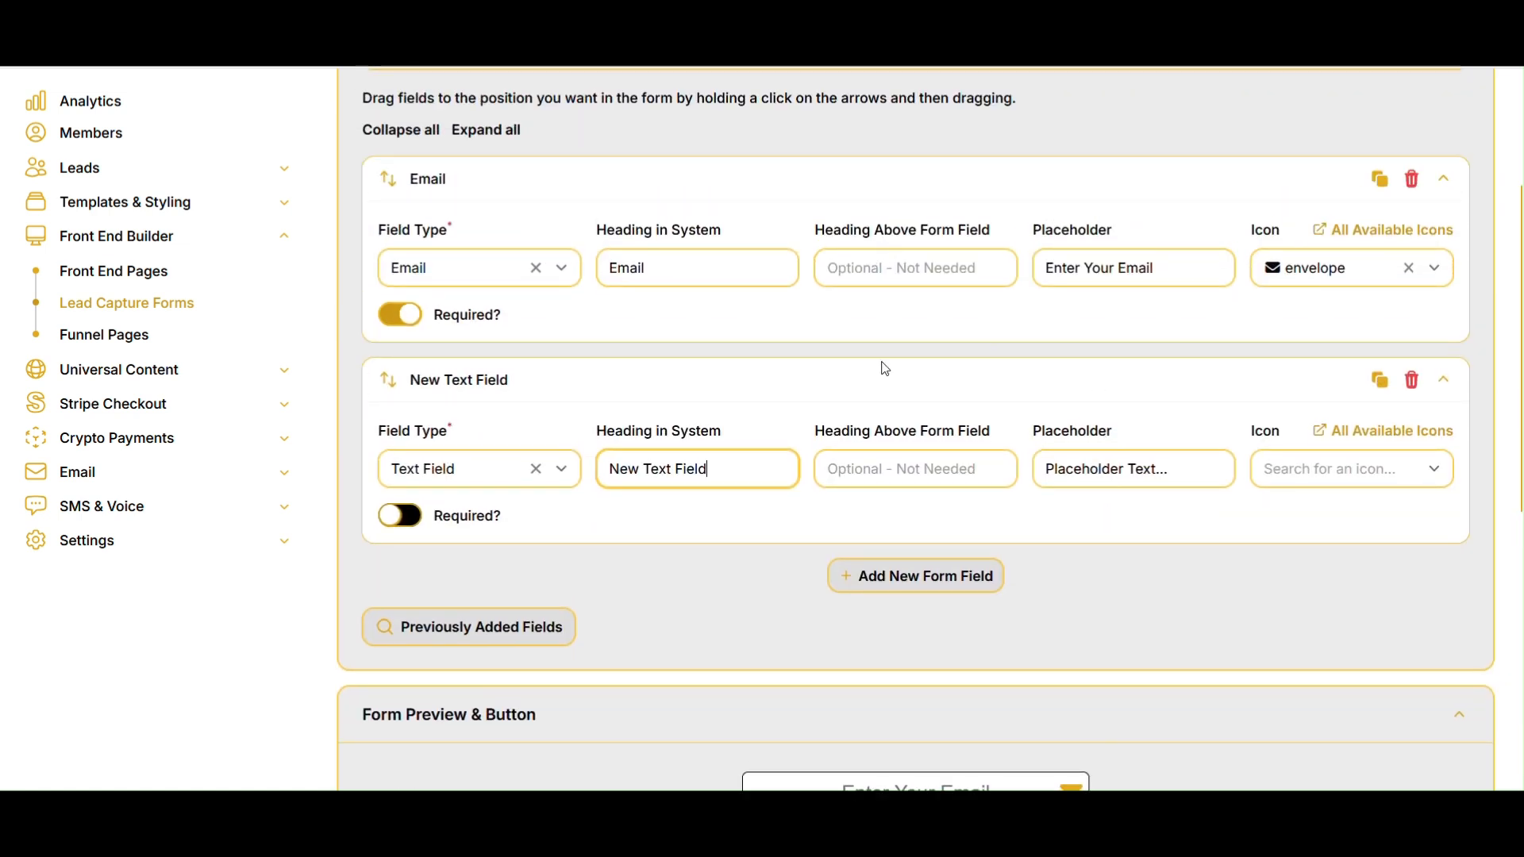
scroll(882, 296, down, 4)
scroll(870, 178, up, 2)
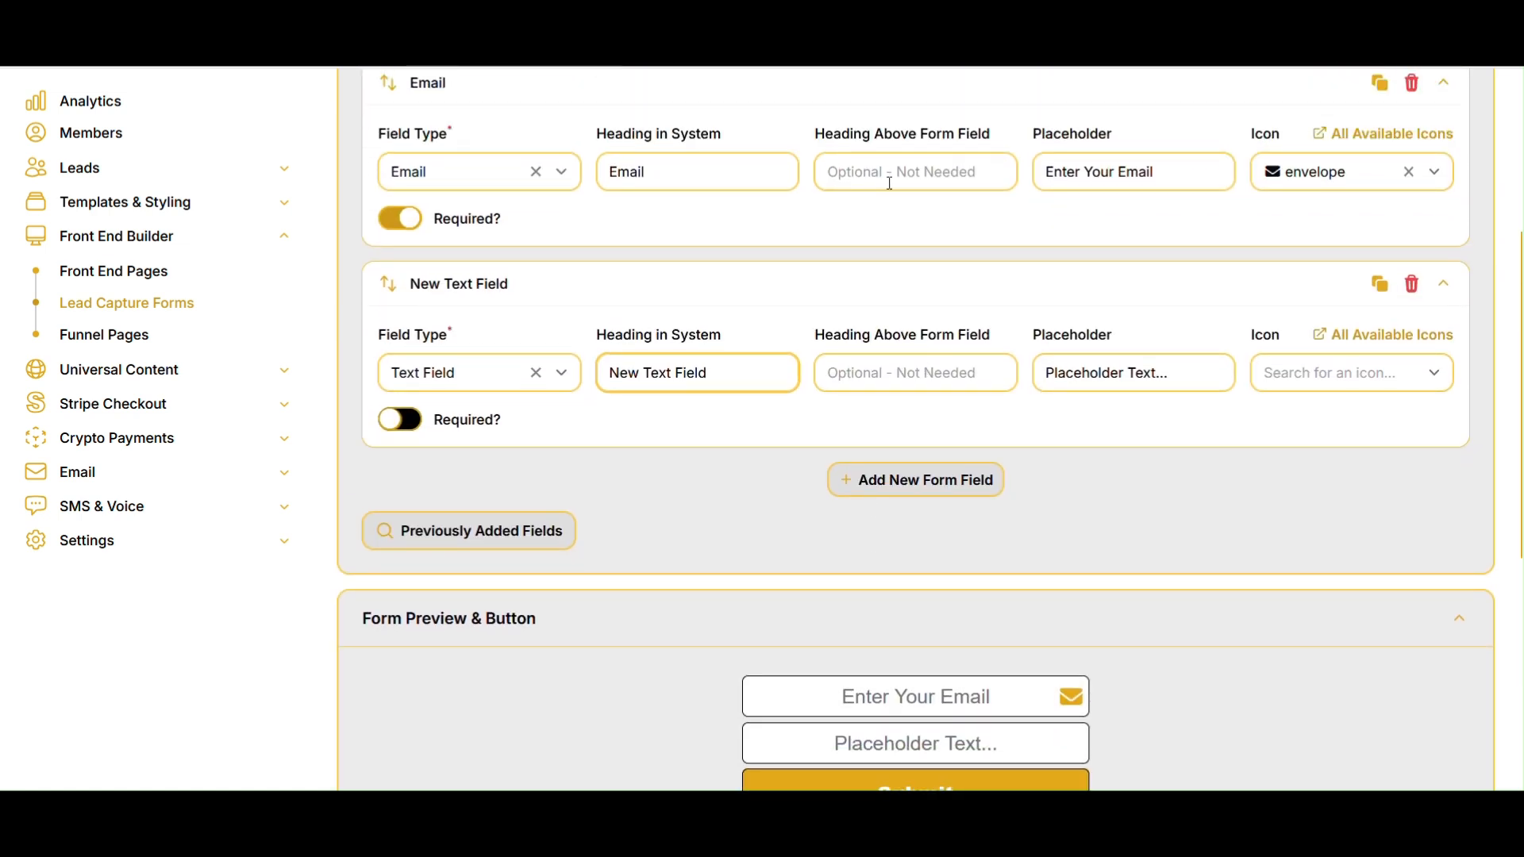
scroll(1135, 340, down, 2)
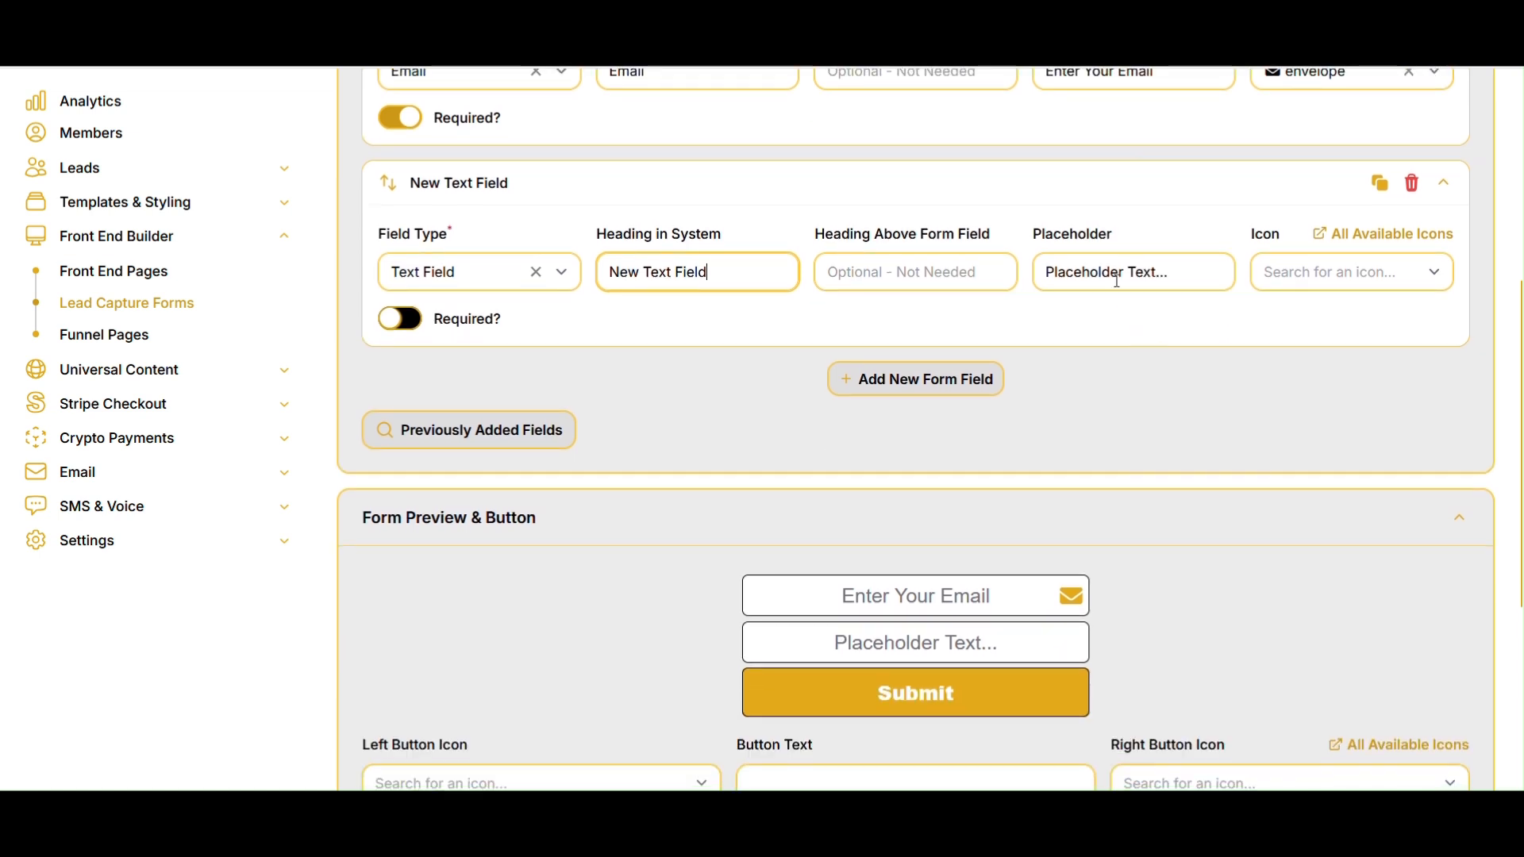
scroll(1079, 262, down, 2)
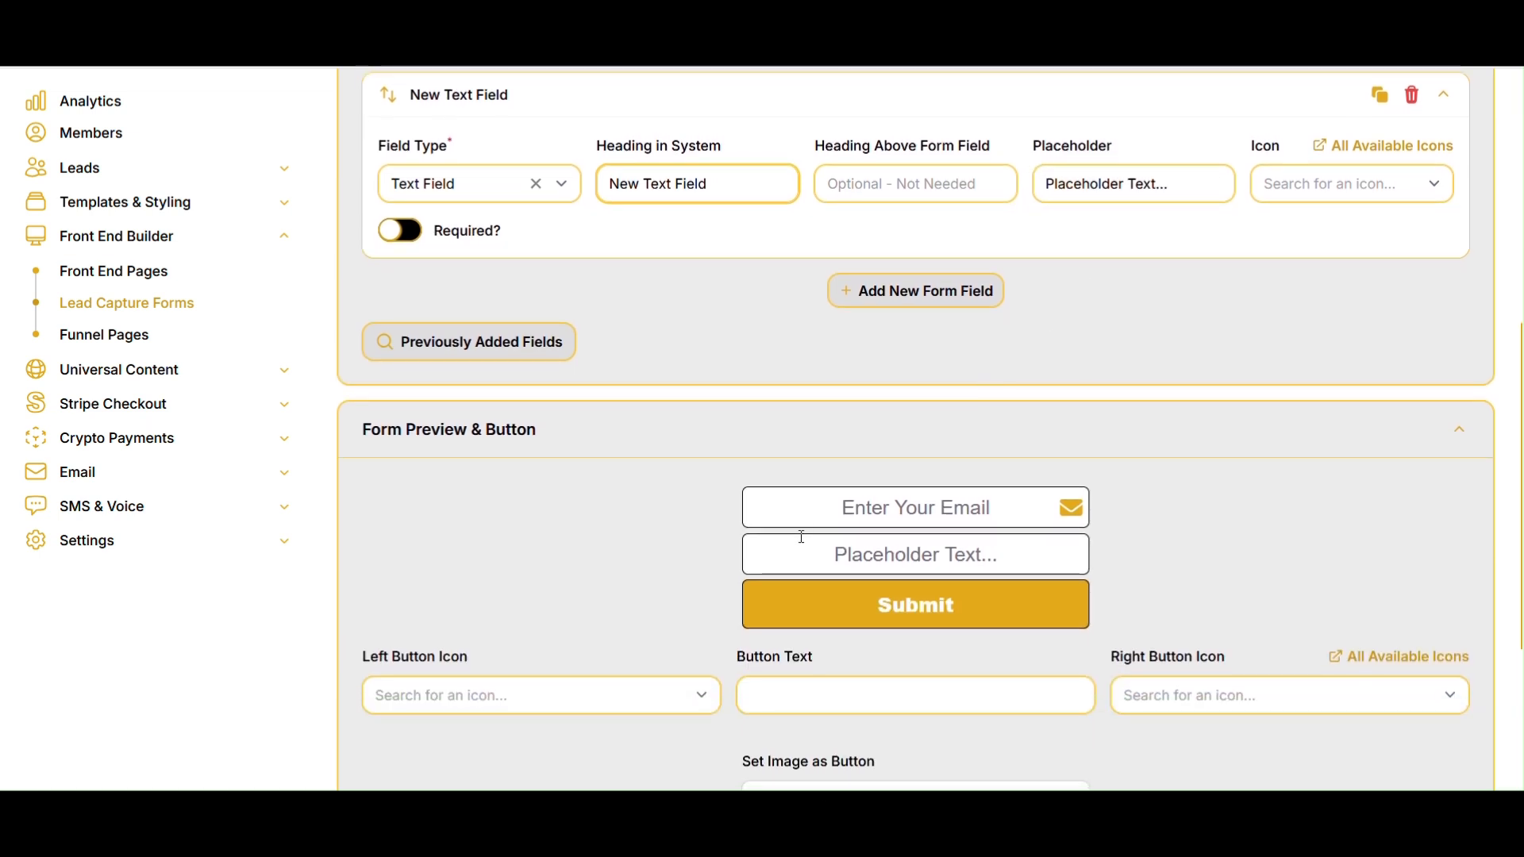
scroll(1269, 397, up, 2)
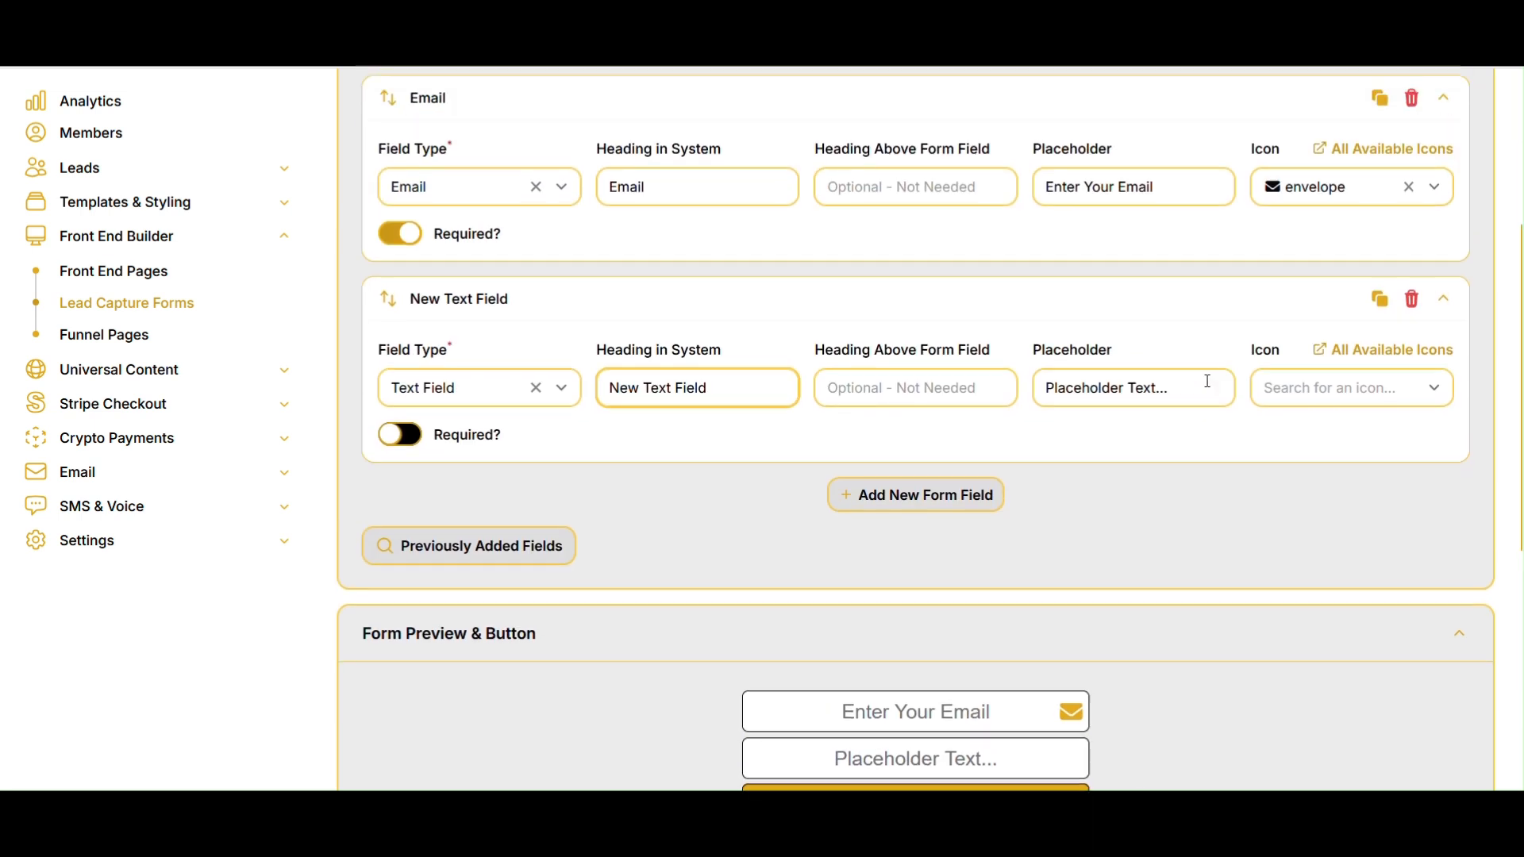
scroll(1315, 420, down, 1)
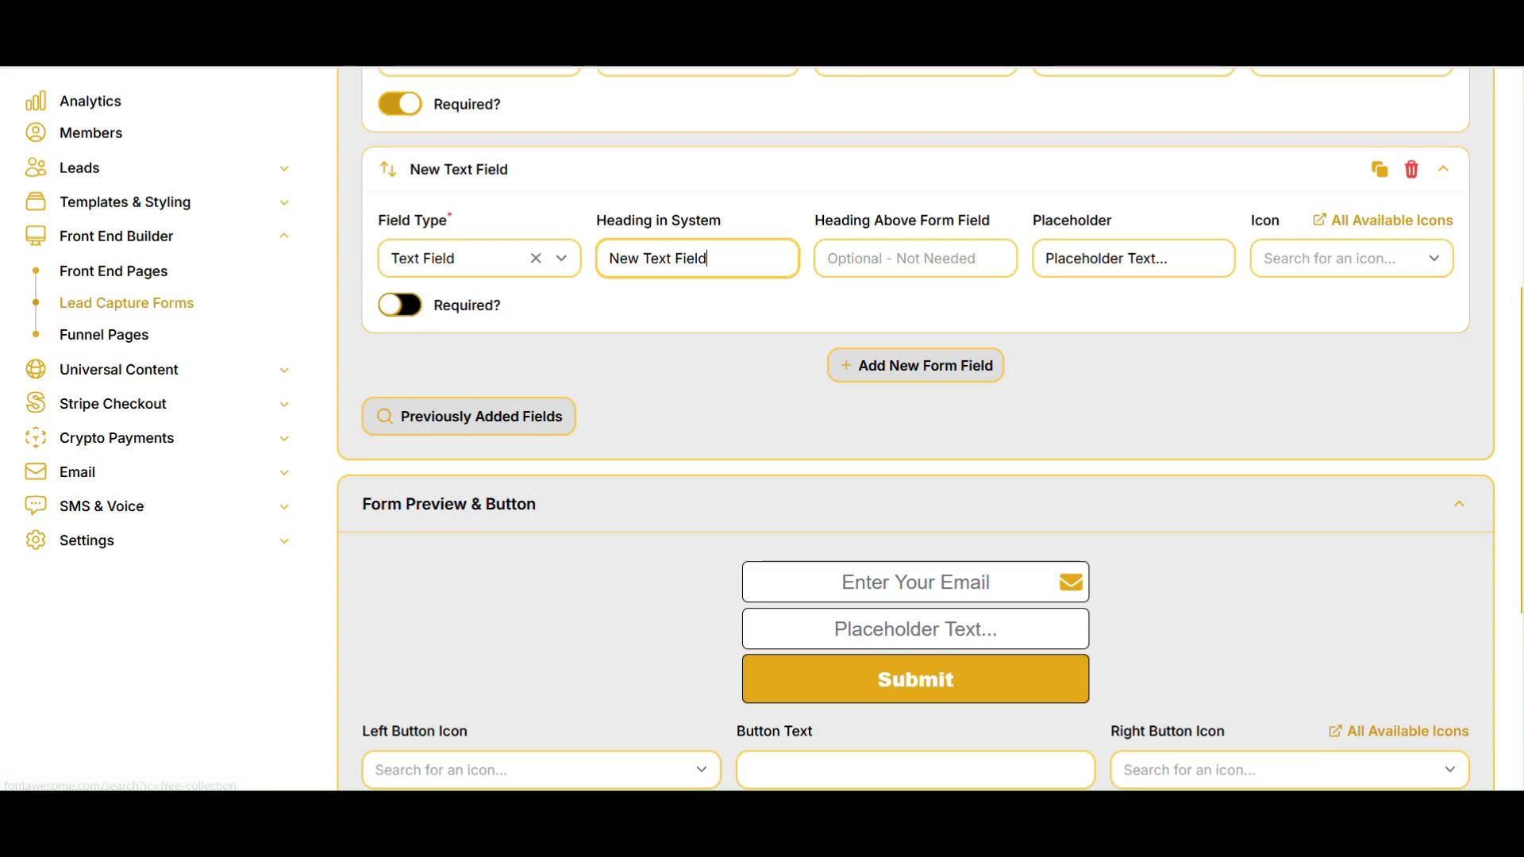
Set the New Text Field's icon to android and review the form preview and button settings
key(ctrl+Tab)
scroll(882, 410, down, 1)
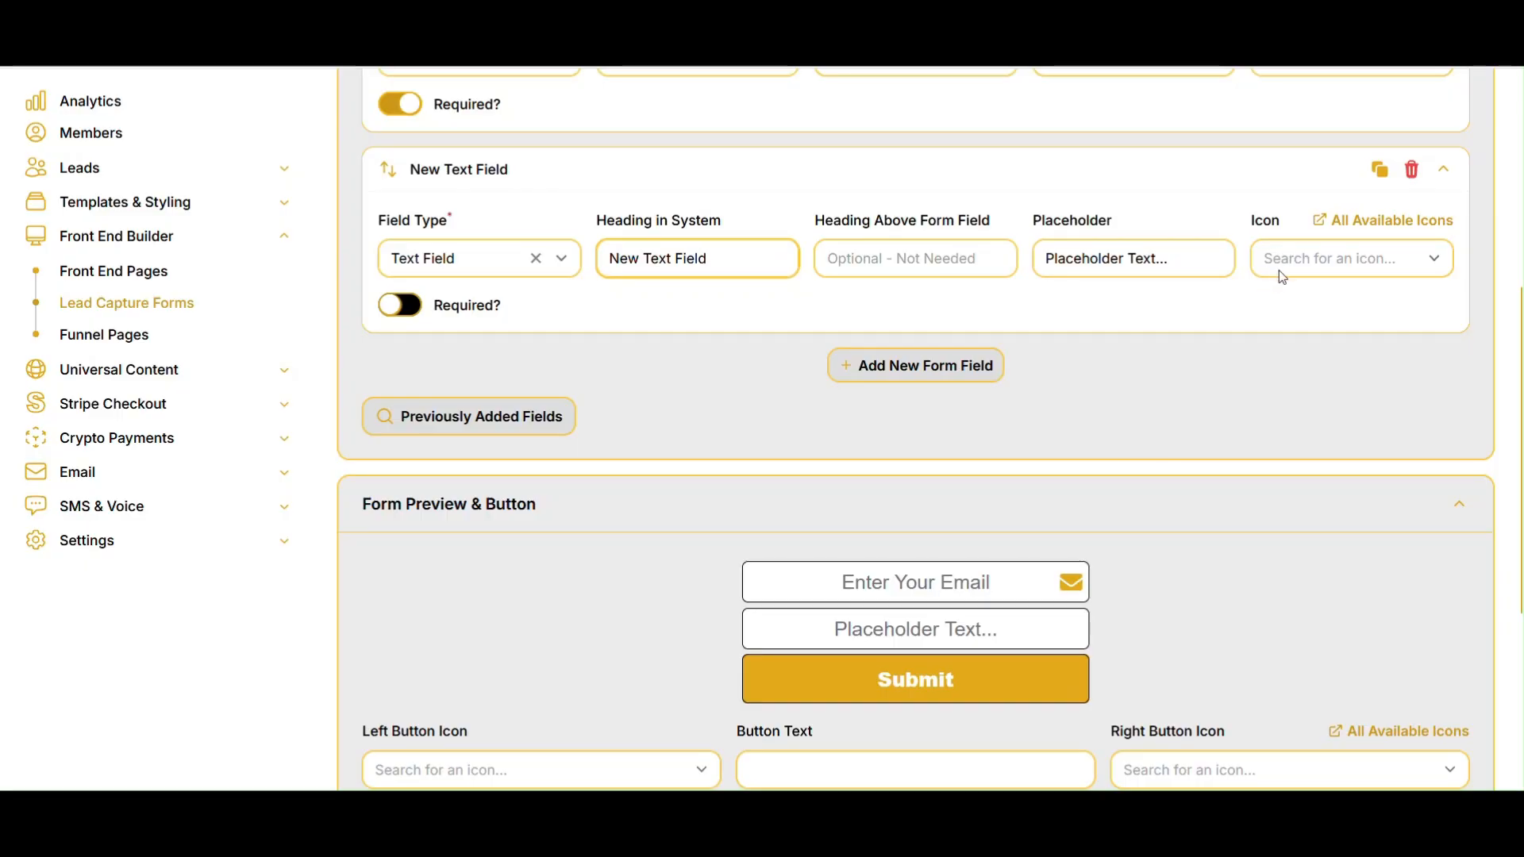
click(1283, 276)
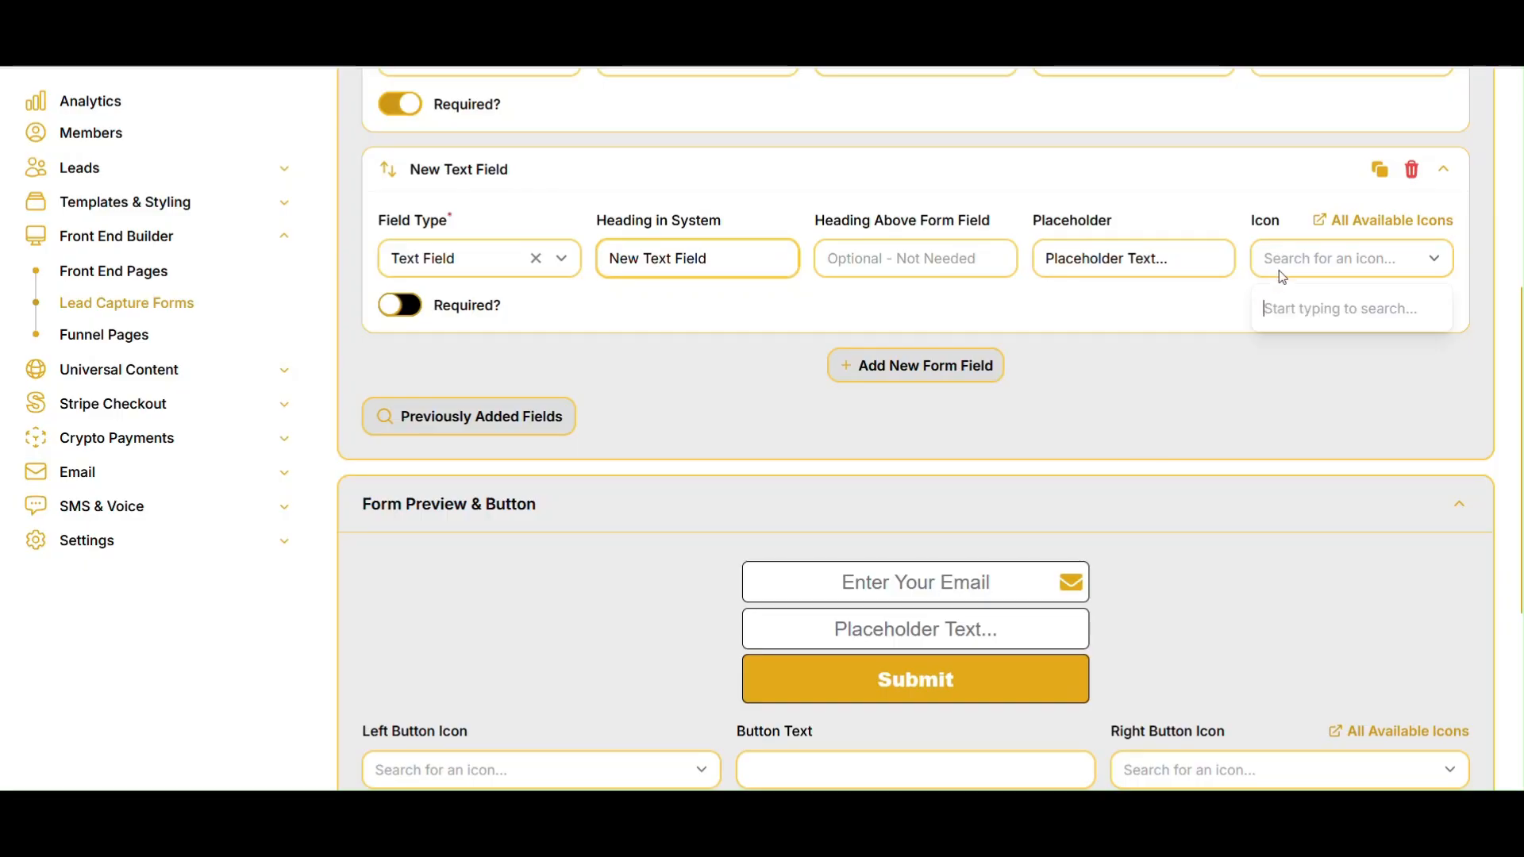
text(android)
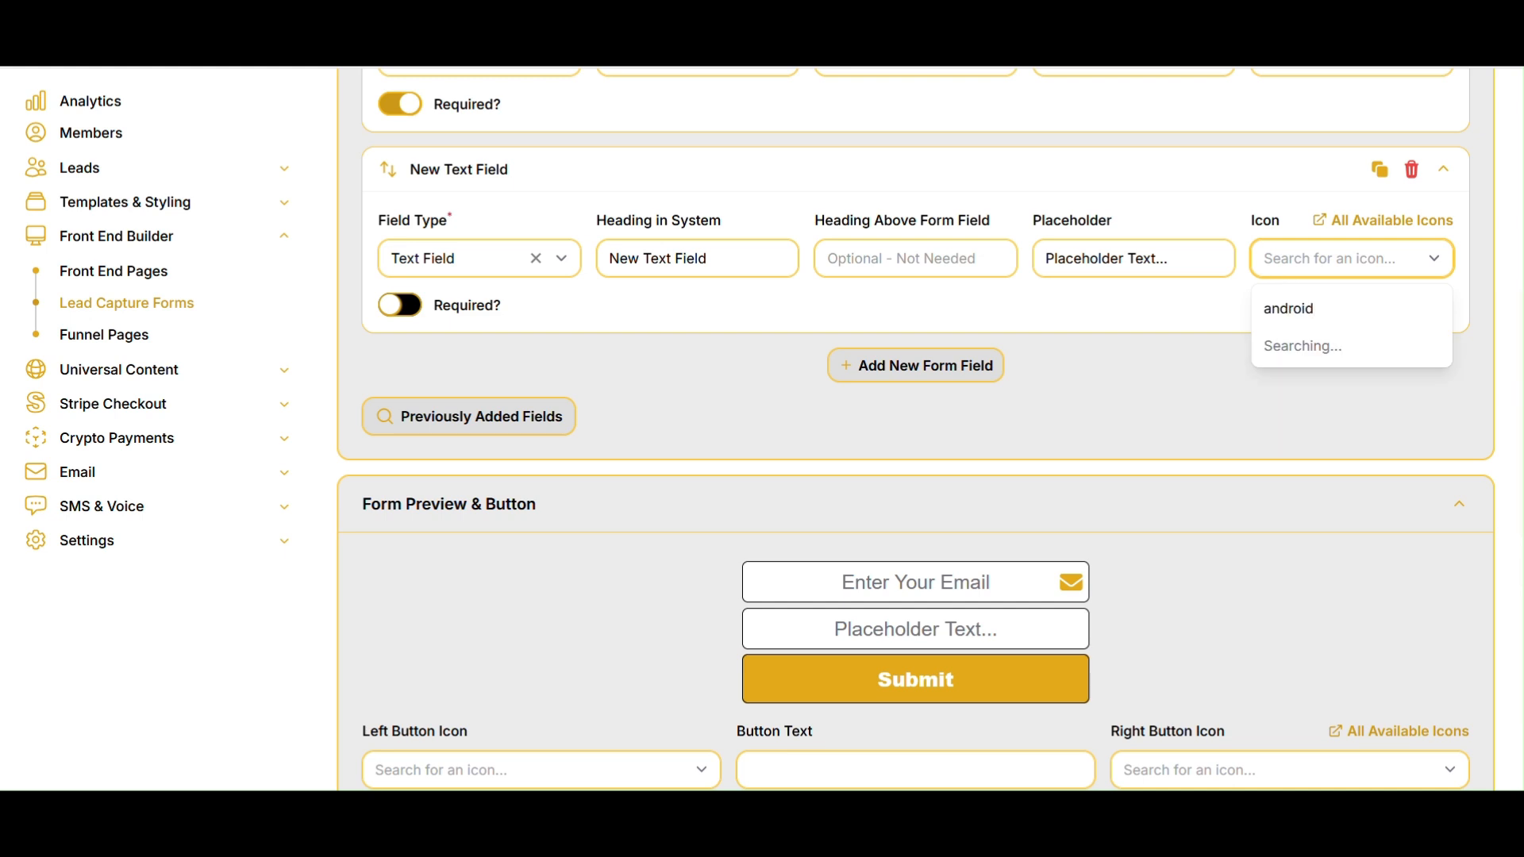
click(1317, 343)
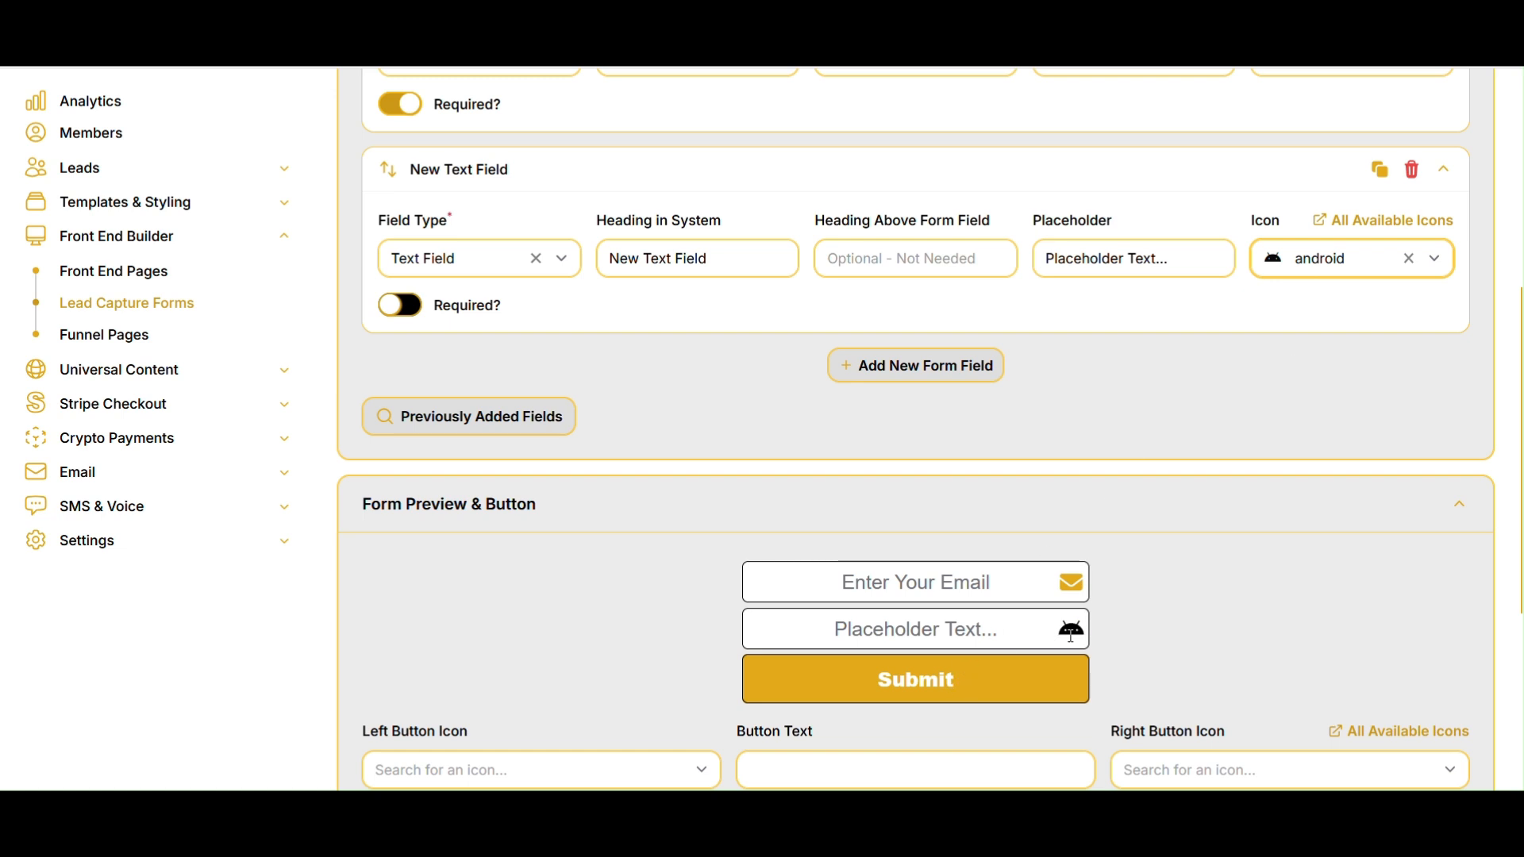
scroll(1150, 645, down, 4)
scroll(1150, 647, down, 1)
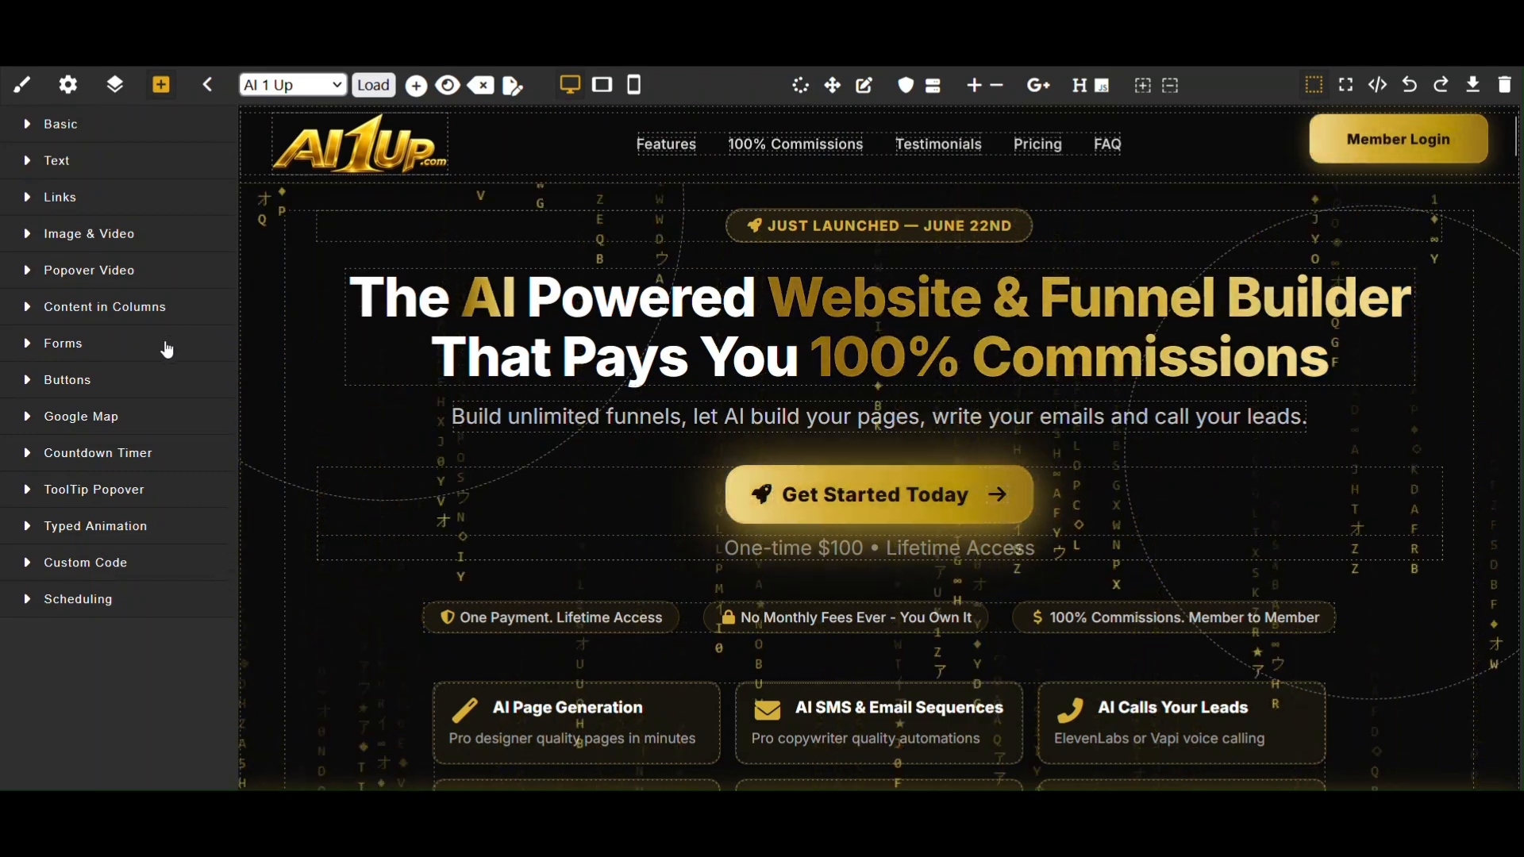
Insert the custom "Form Name" form between the subheading and the Get Started Today button in the page builder
click(166, 349)
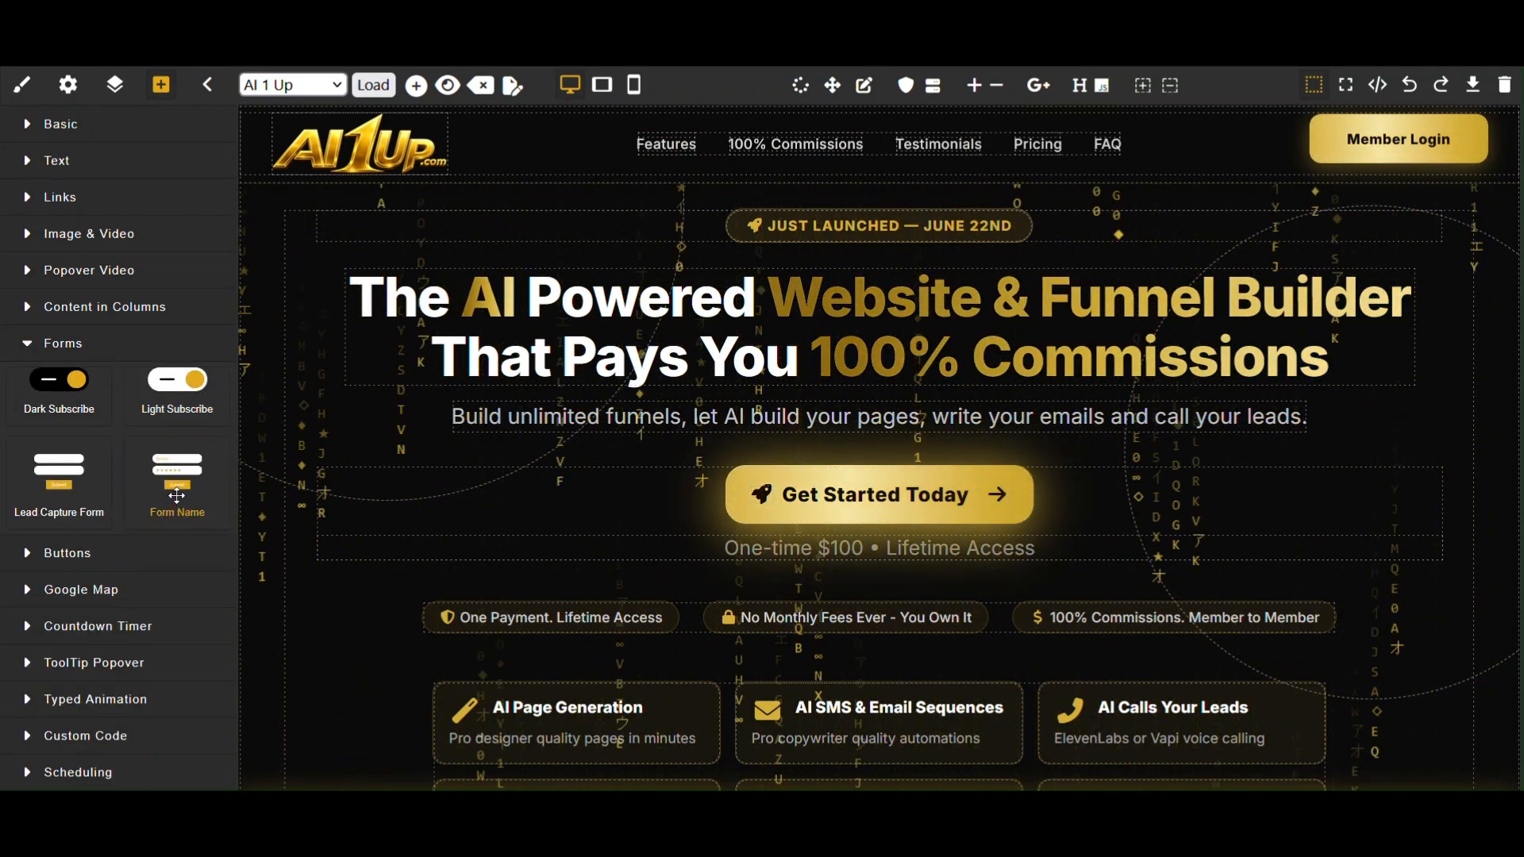
drag(176, 498, 707, 435)
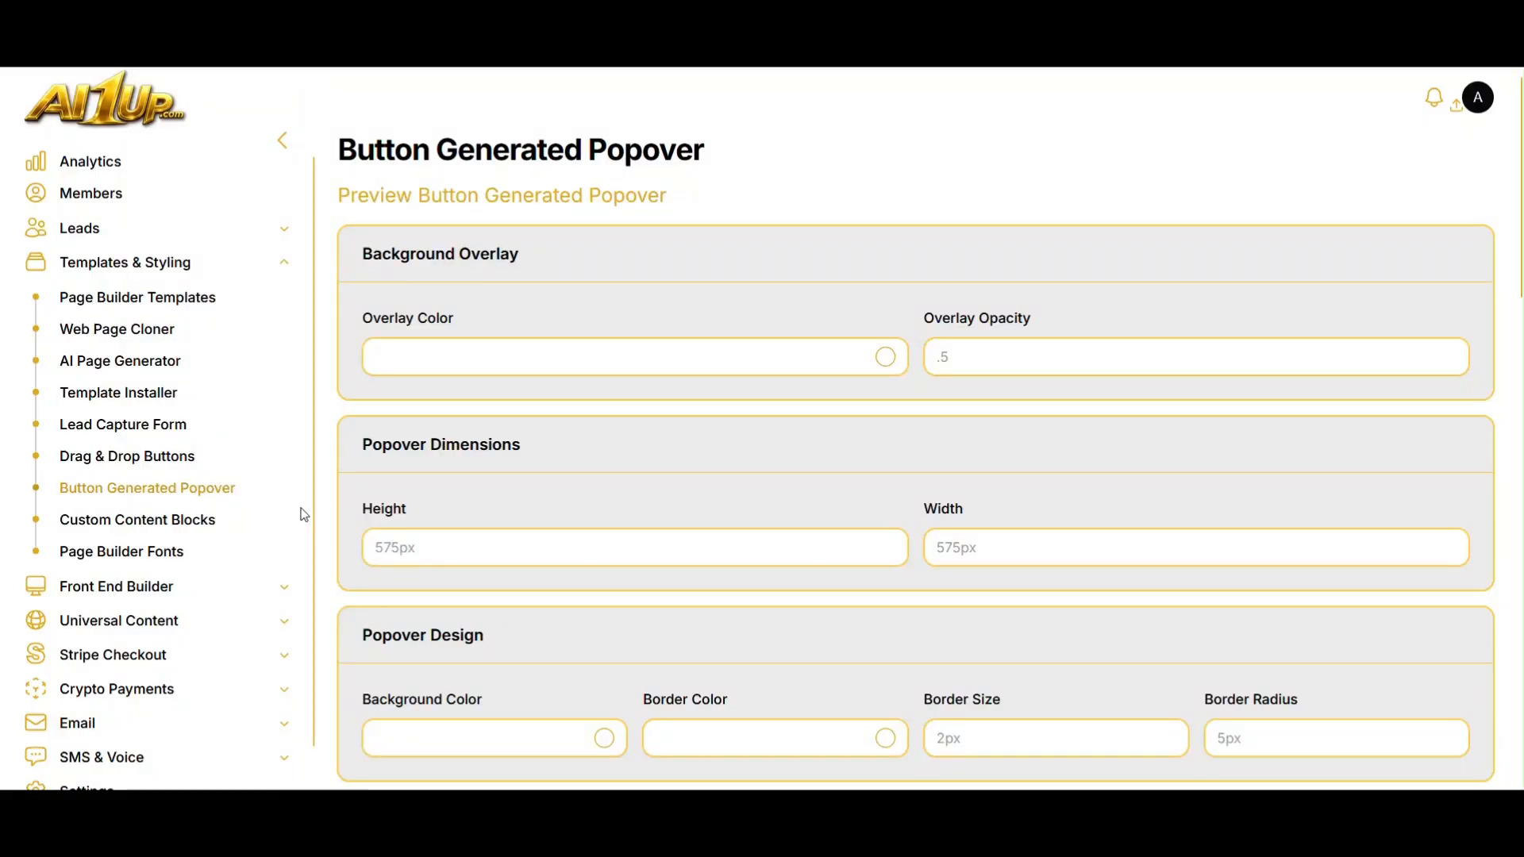
Examine the Button Generated Popover settings from Background Overlay through Trigger Button
scroll(666, 268, down, 3)
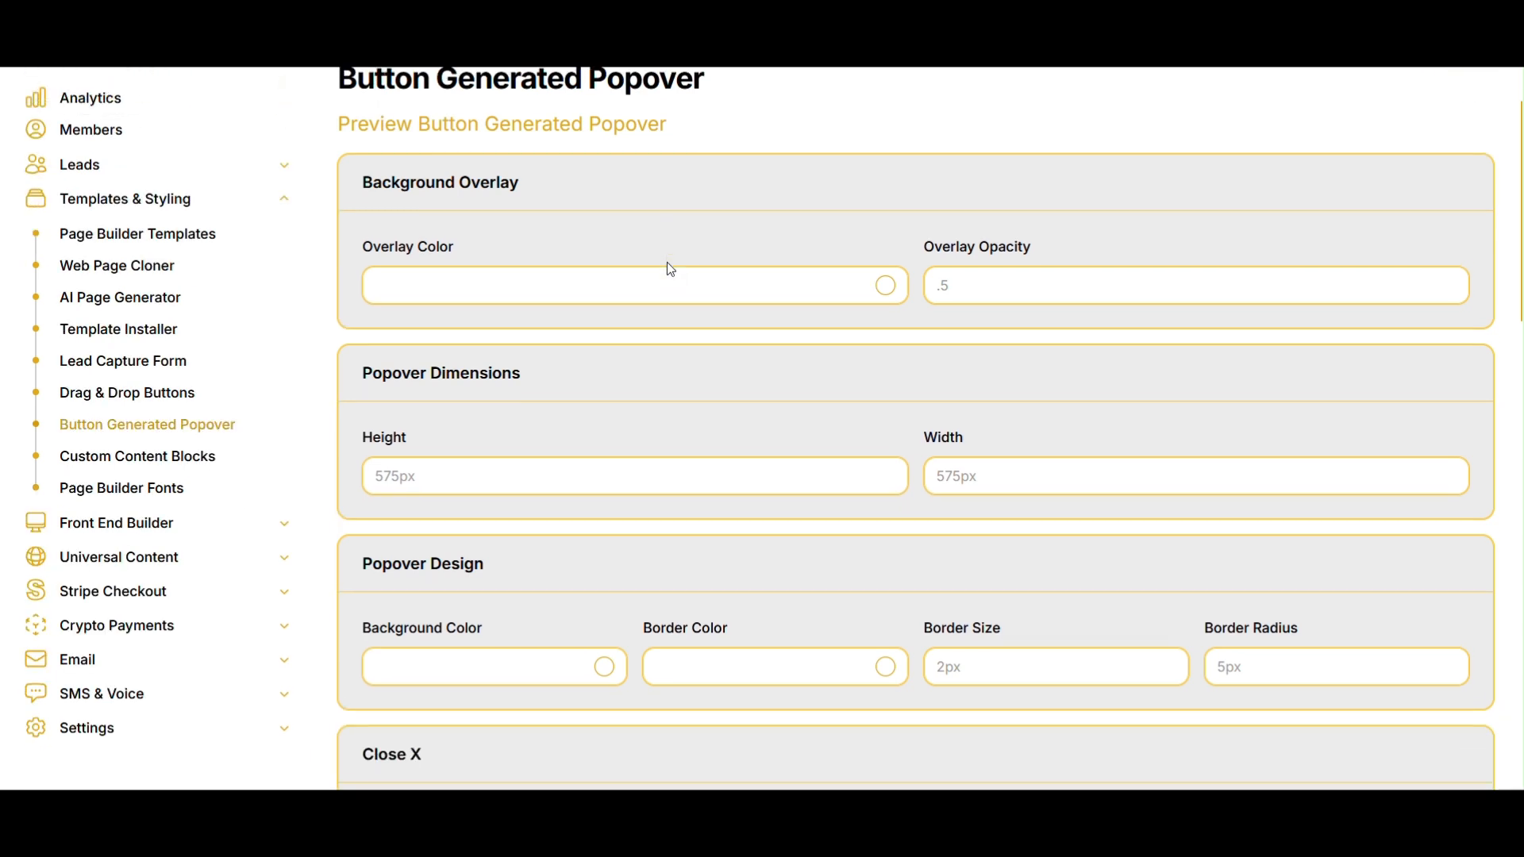
scroll(671, 270, down, 6)
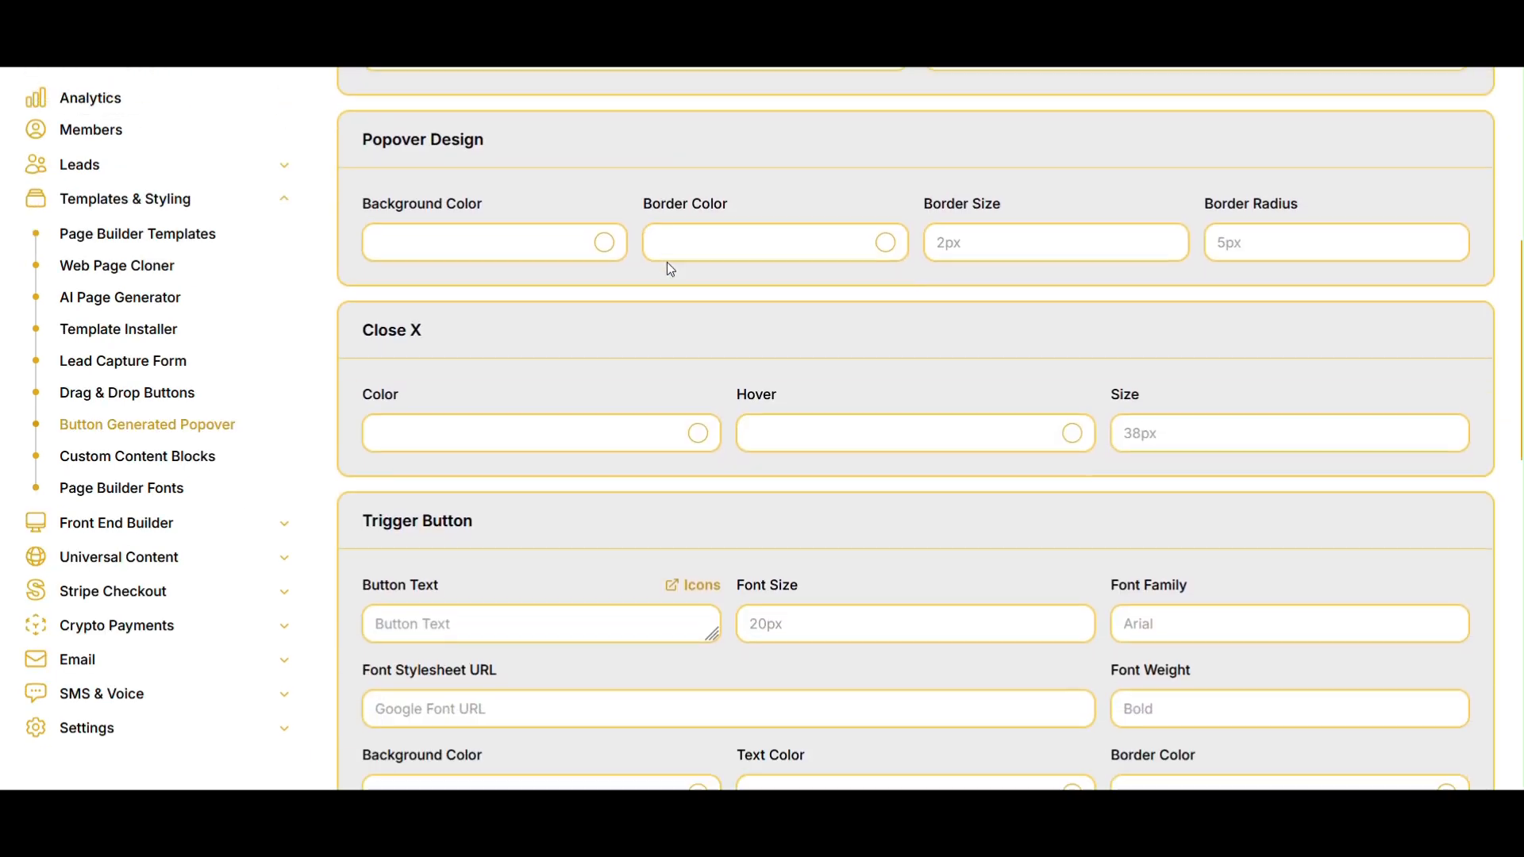
scroll(671, 270, down, 3)
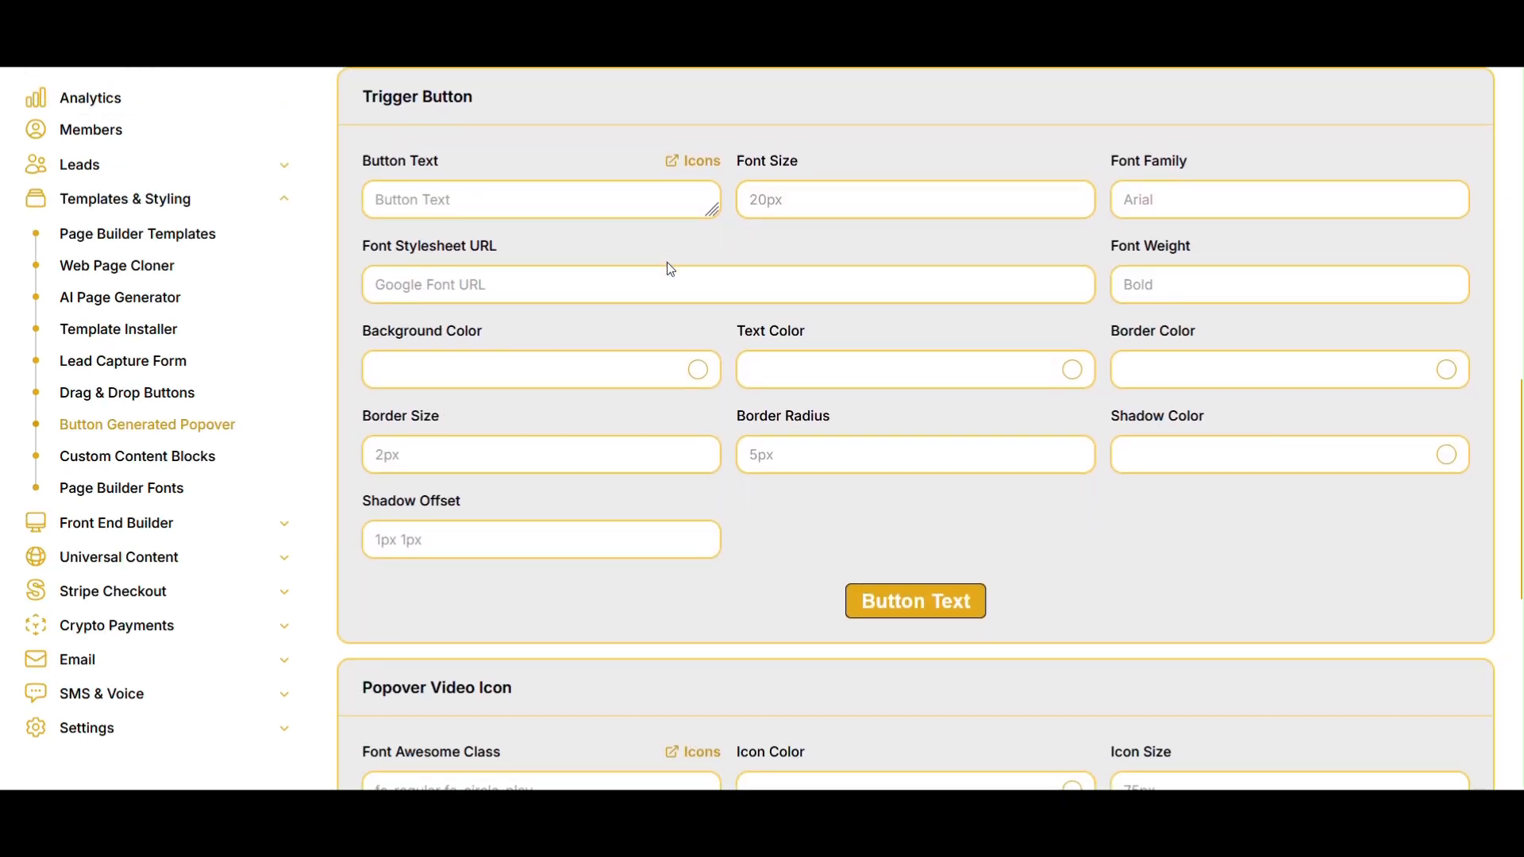
Preview the button generated popover, close it, and review the Trigger Button and Popover Video Icon settings
scroll(671, 270, up, 12)
click(612, 203)
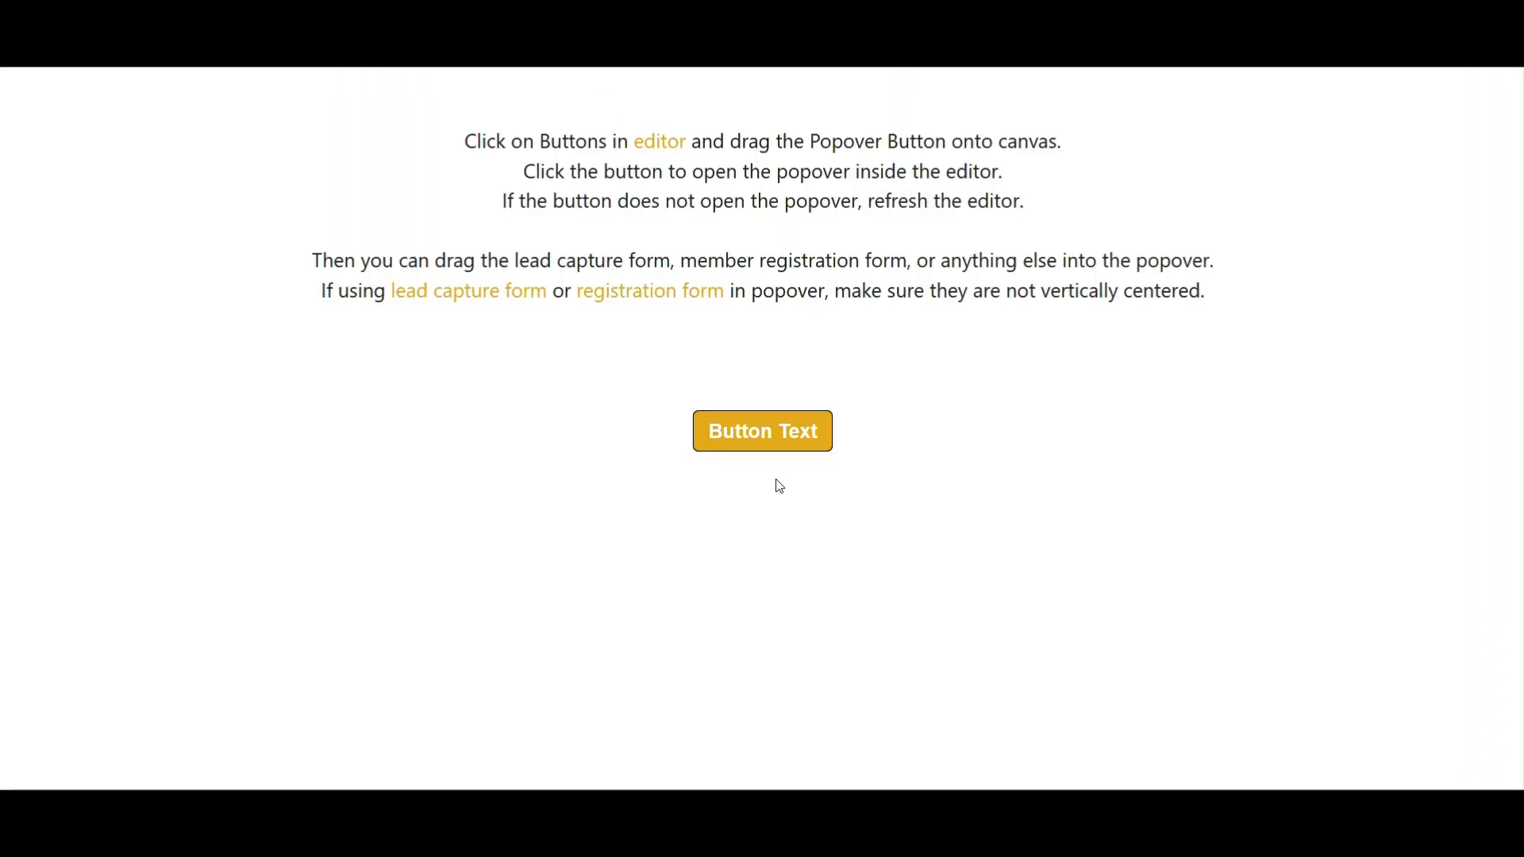
click(770, 438)
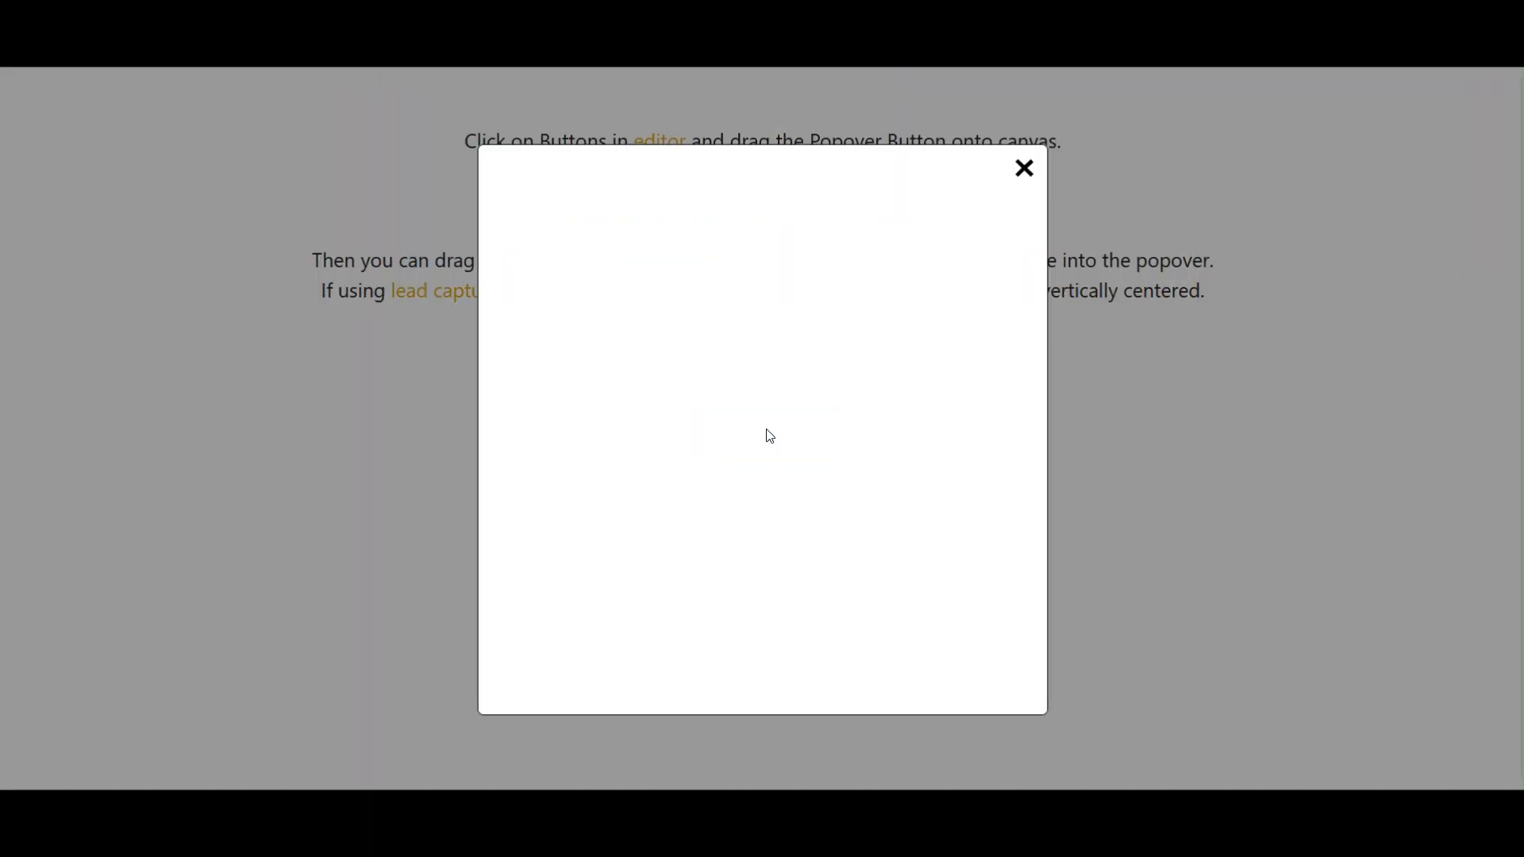
click(1024, 169)
key(ctrl+w)
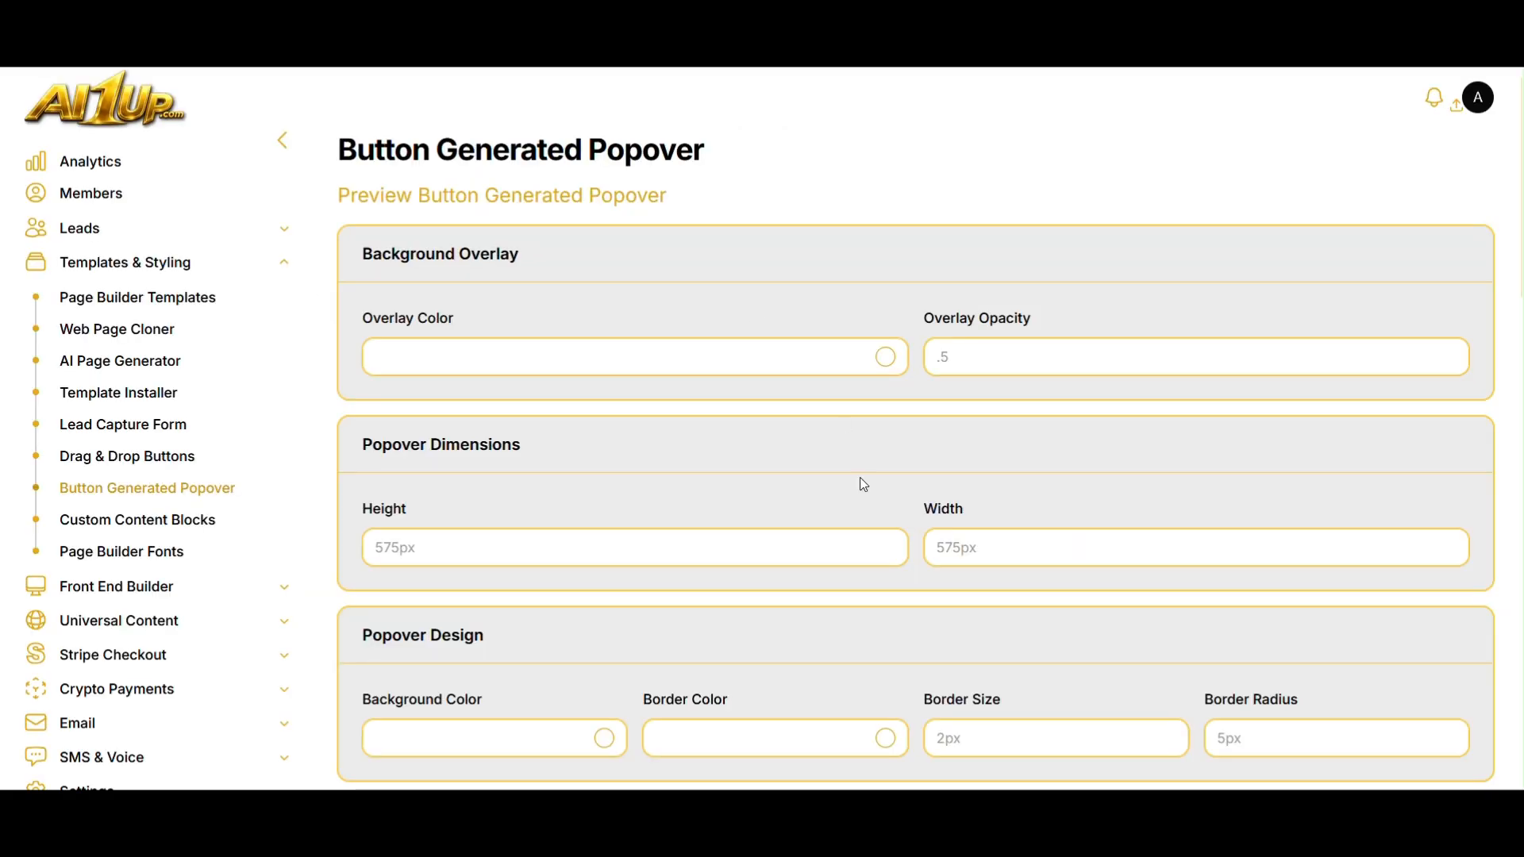
scroll(860, 482, down, 11)
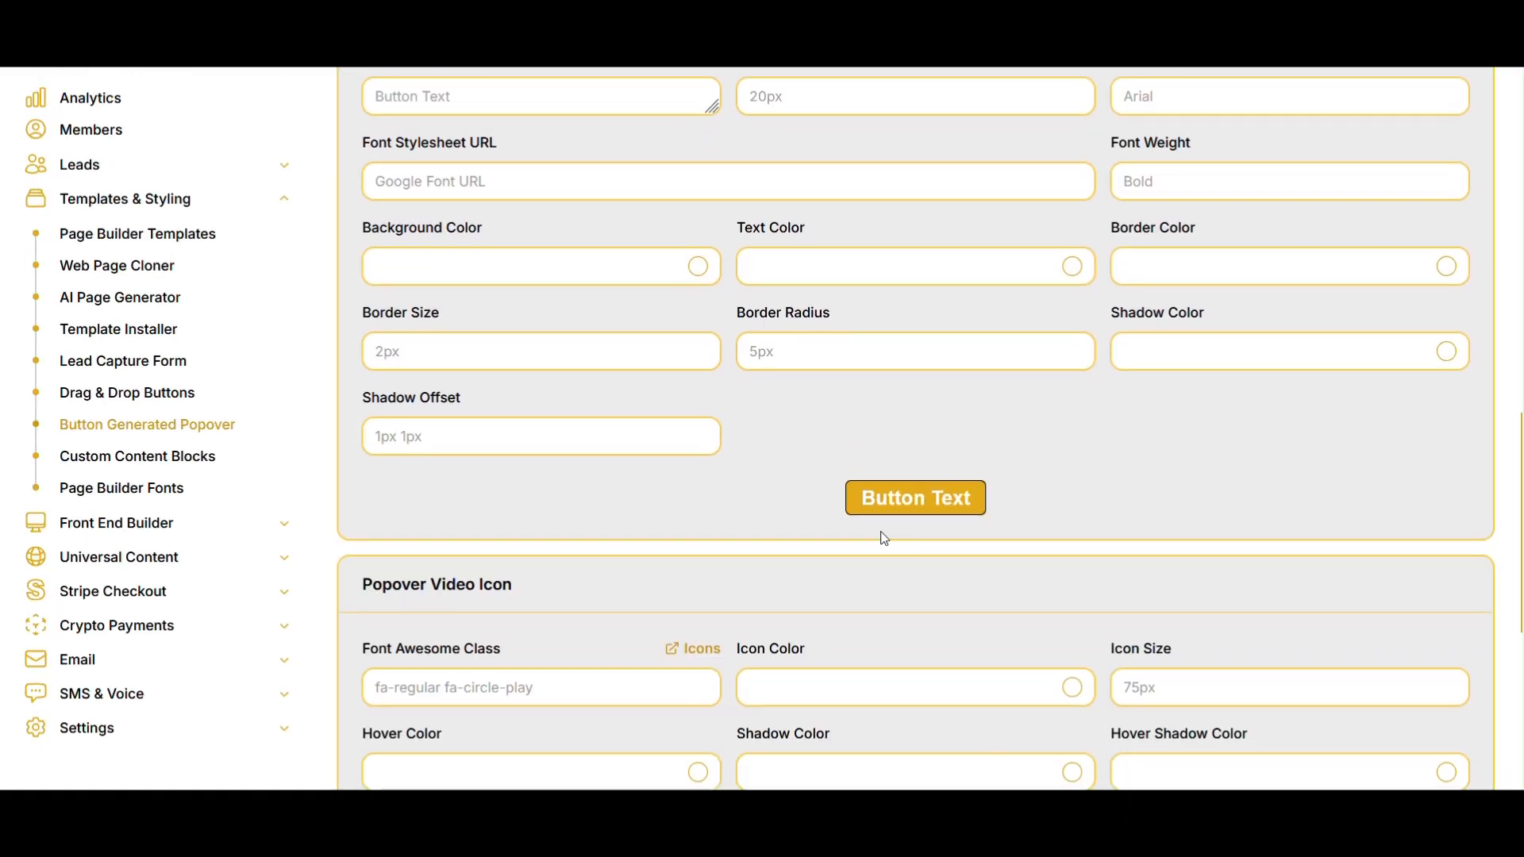
scroll(881, 534, down, 5)
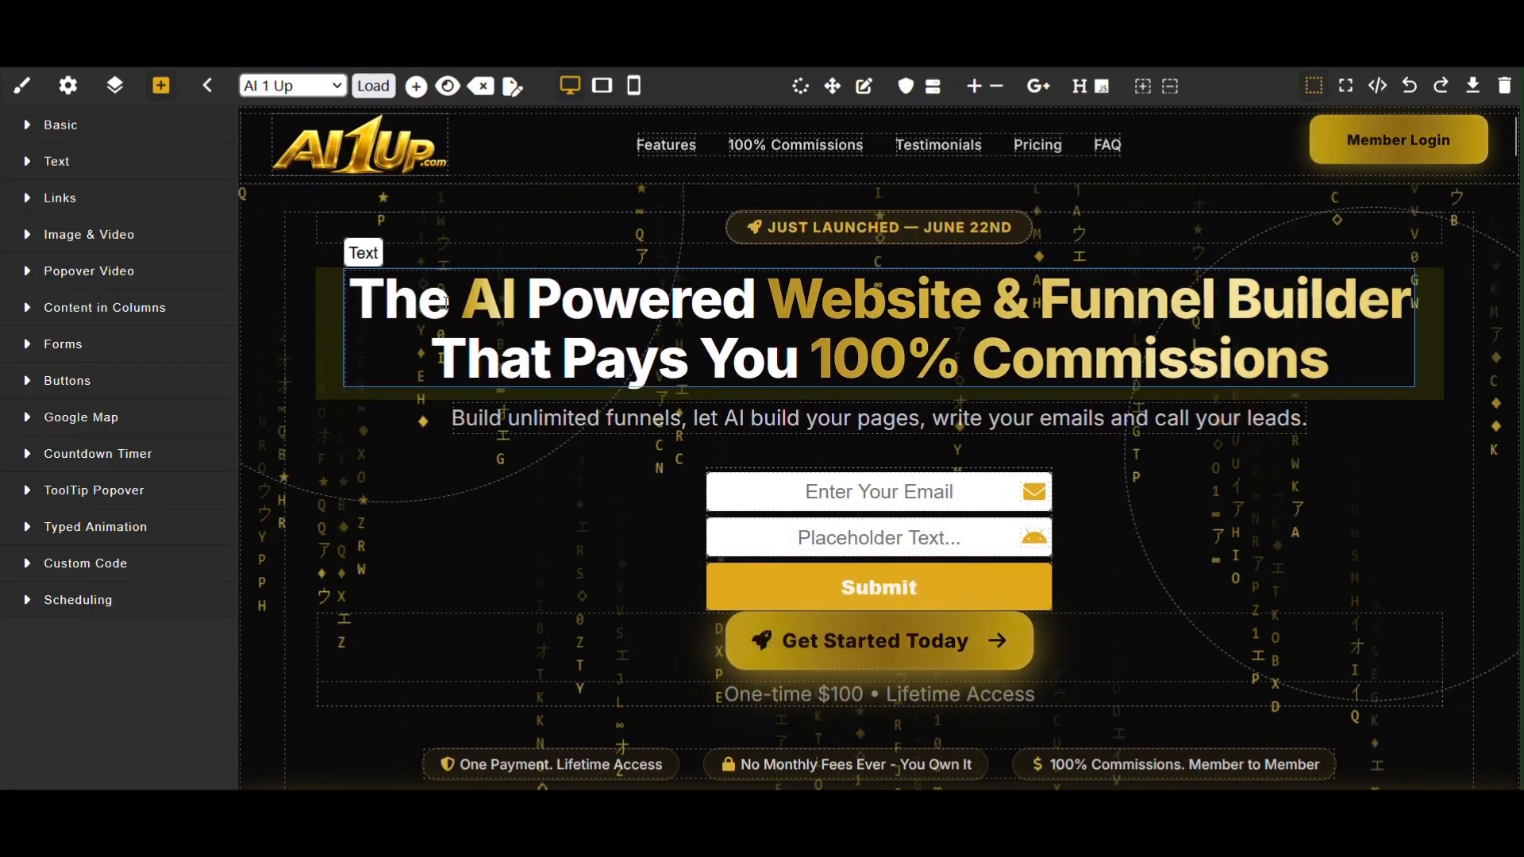
Insert a Popover Video between the subheading and the lead capture form on the page, and open its popover
click(159, 276)
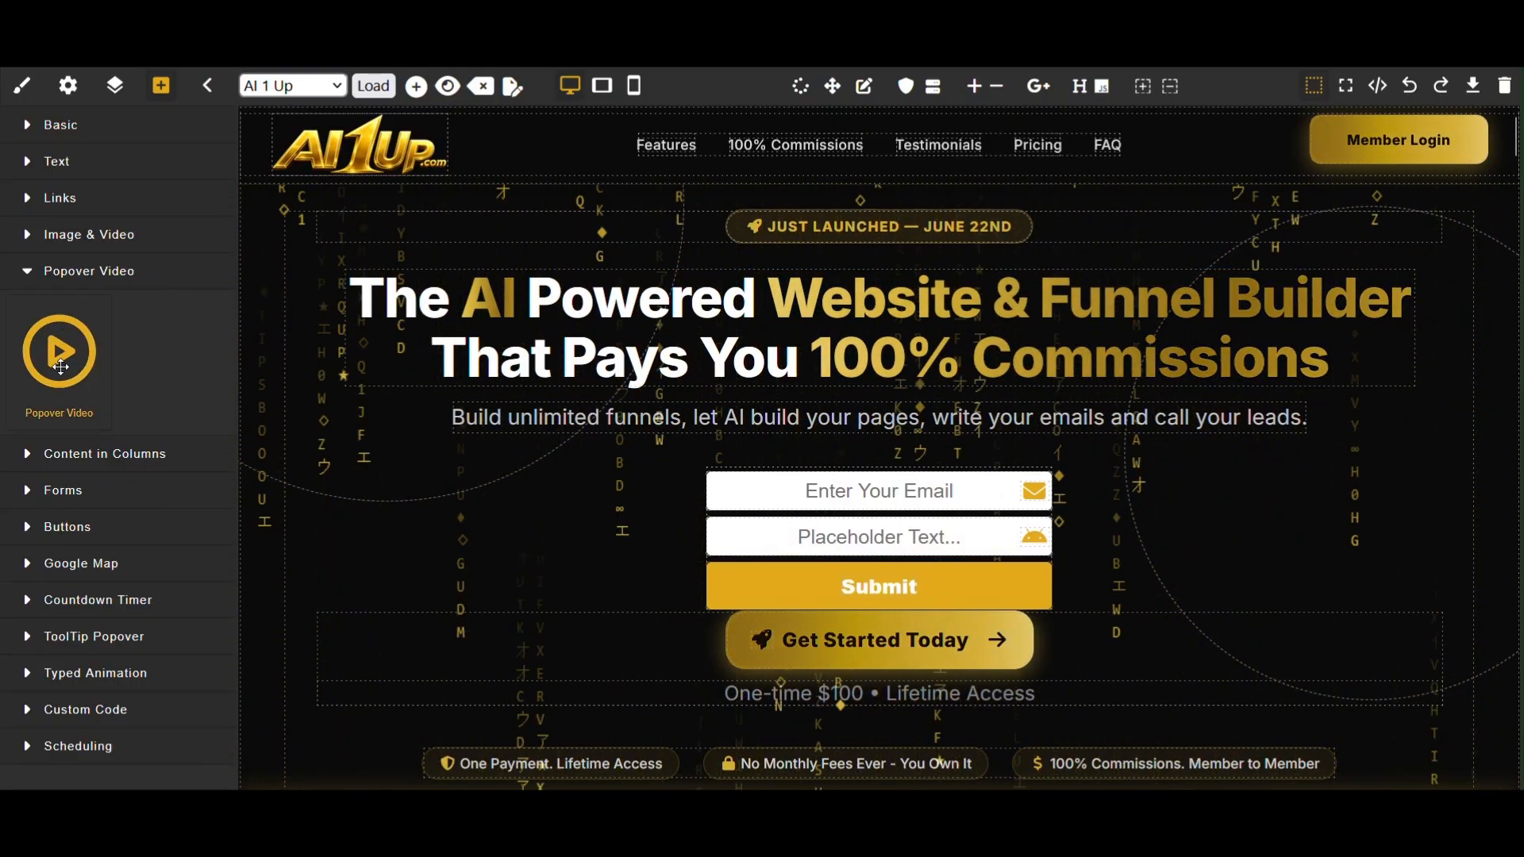
drag(60, 364, 727, 446)
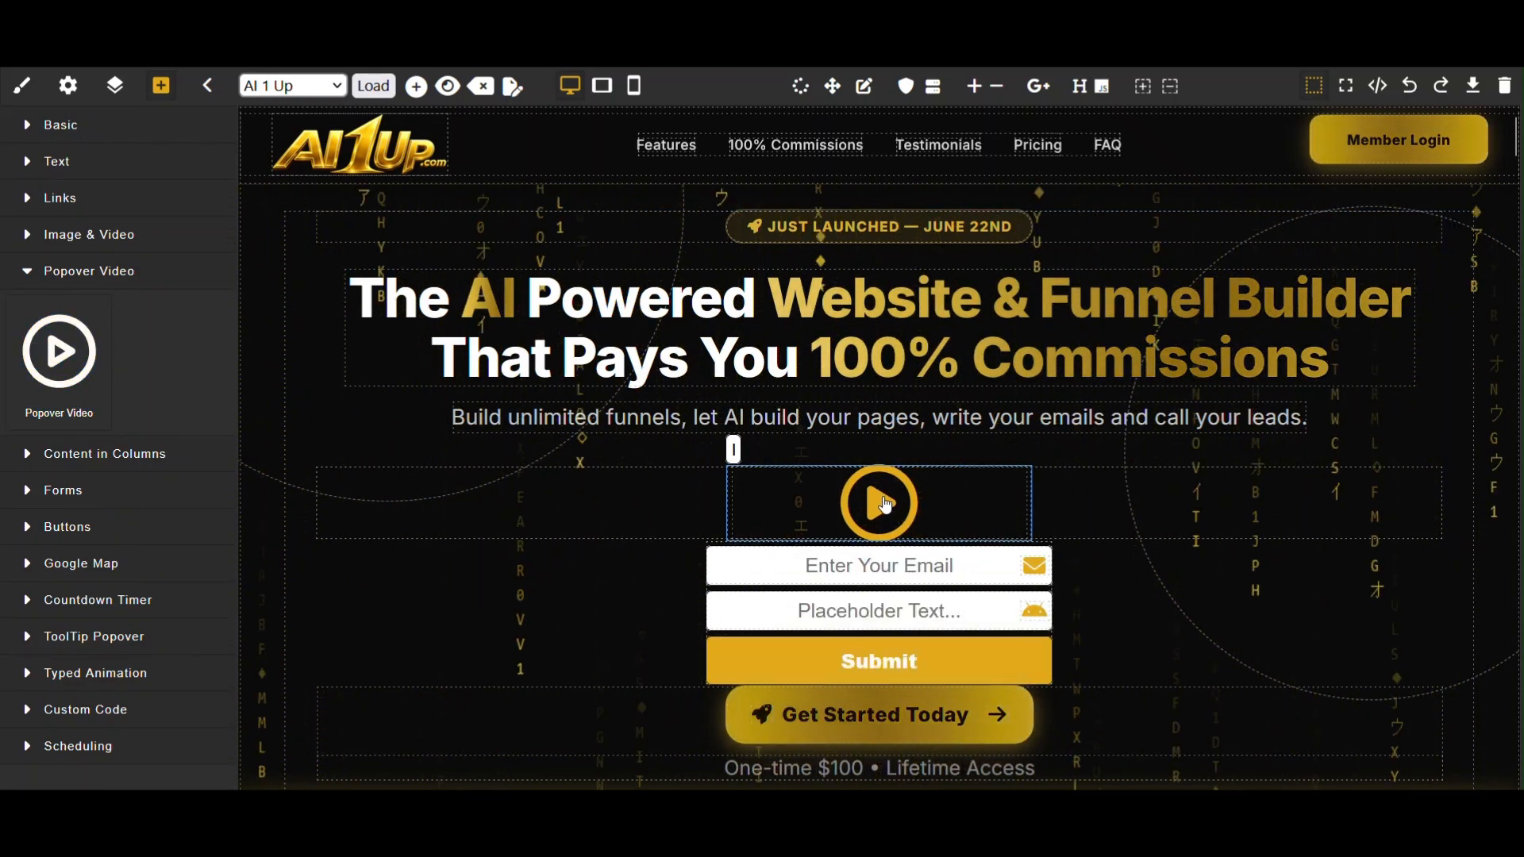
click(886, 500)
click(884, 499)
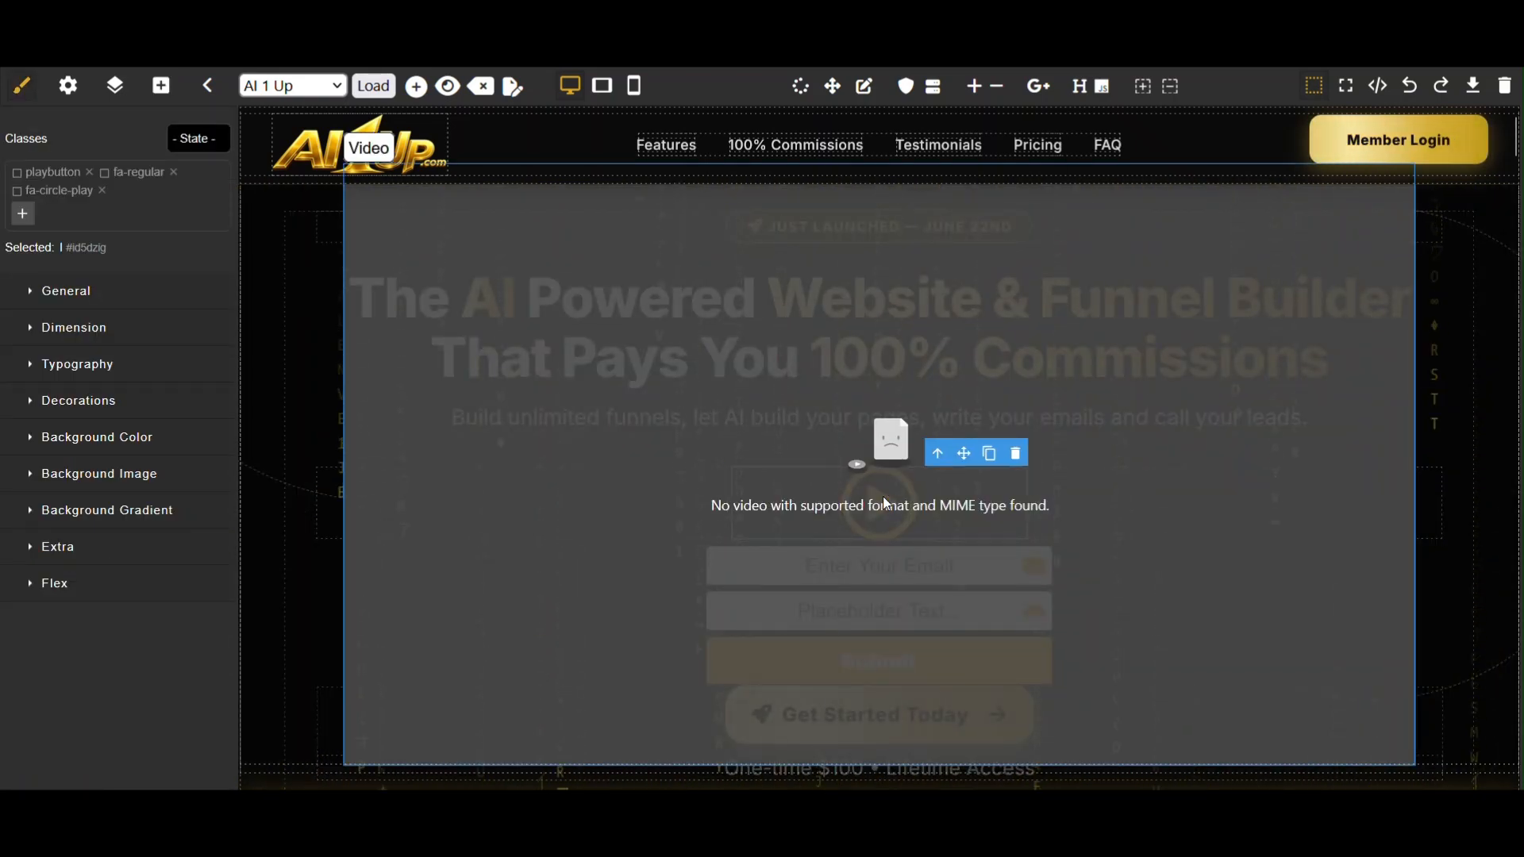
Select the video in the popover and try the Vimeo provider before setting it to Youtube
click(1076, 391)
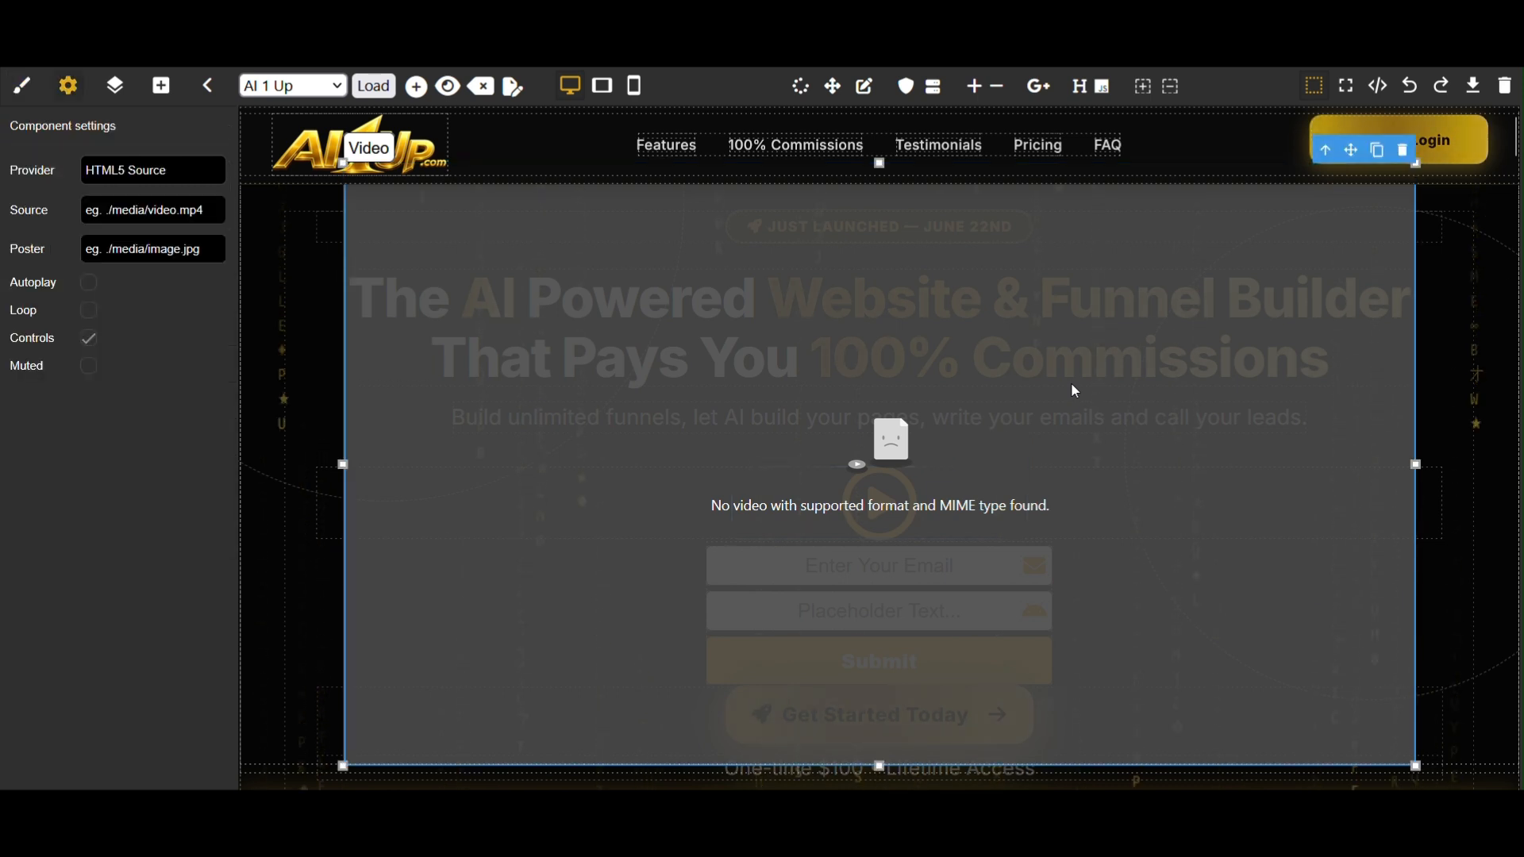
click(170, 161)
click(131, 270)
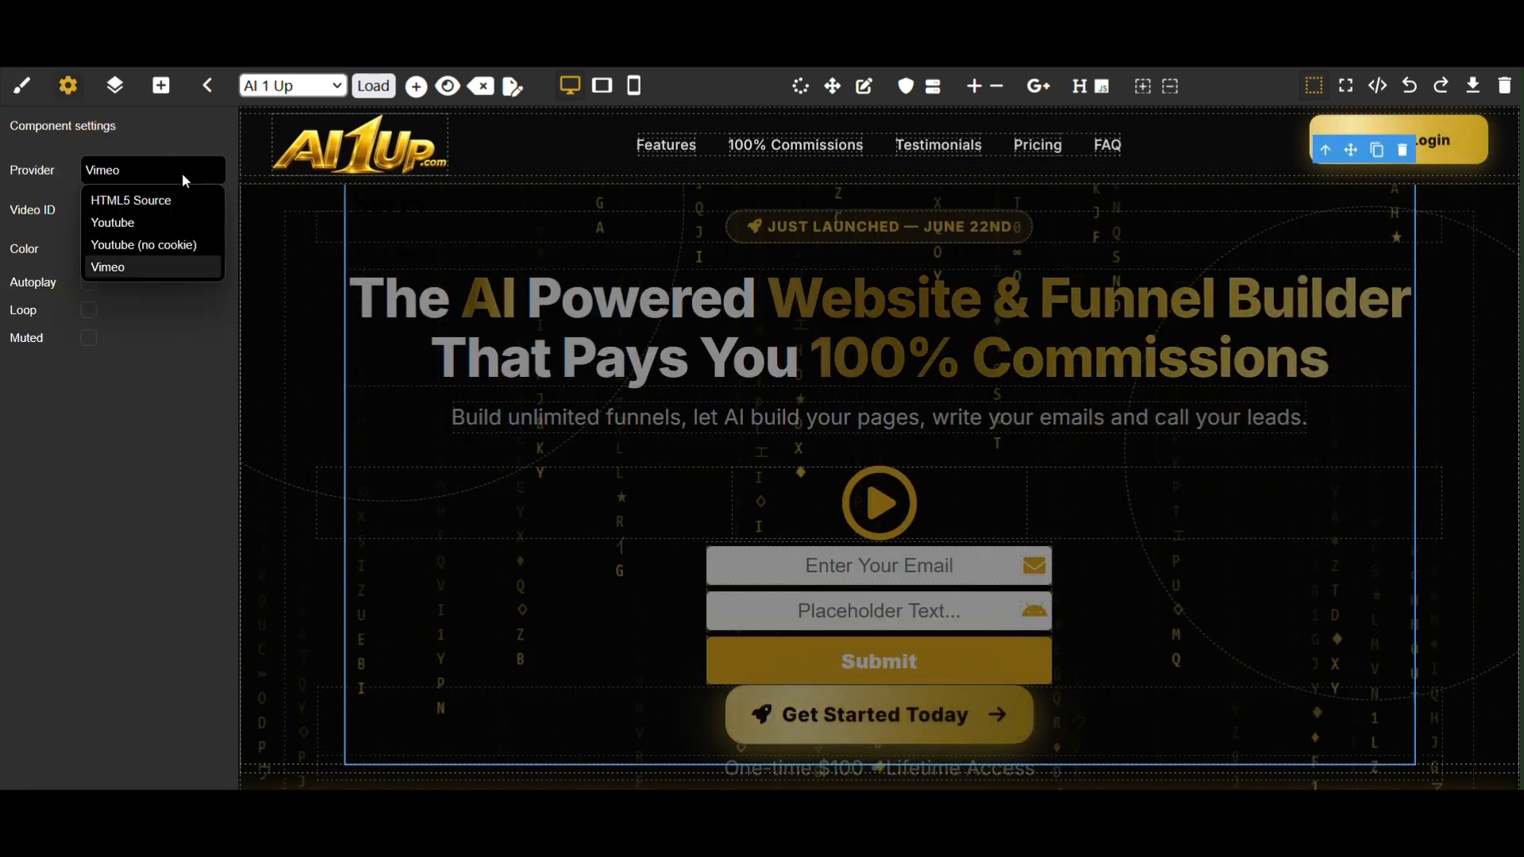
click(135, 223)
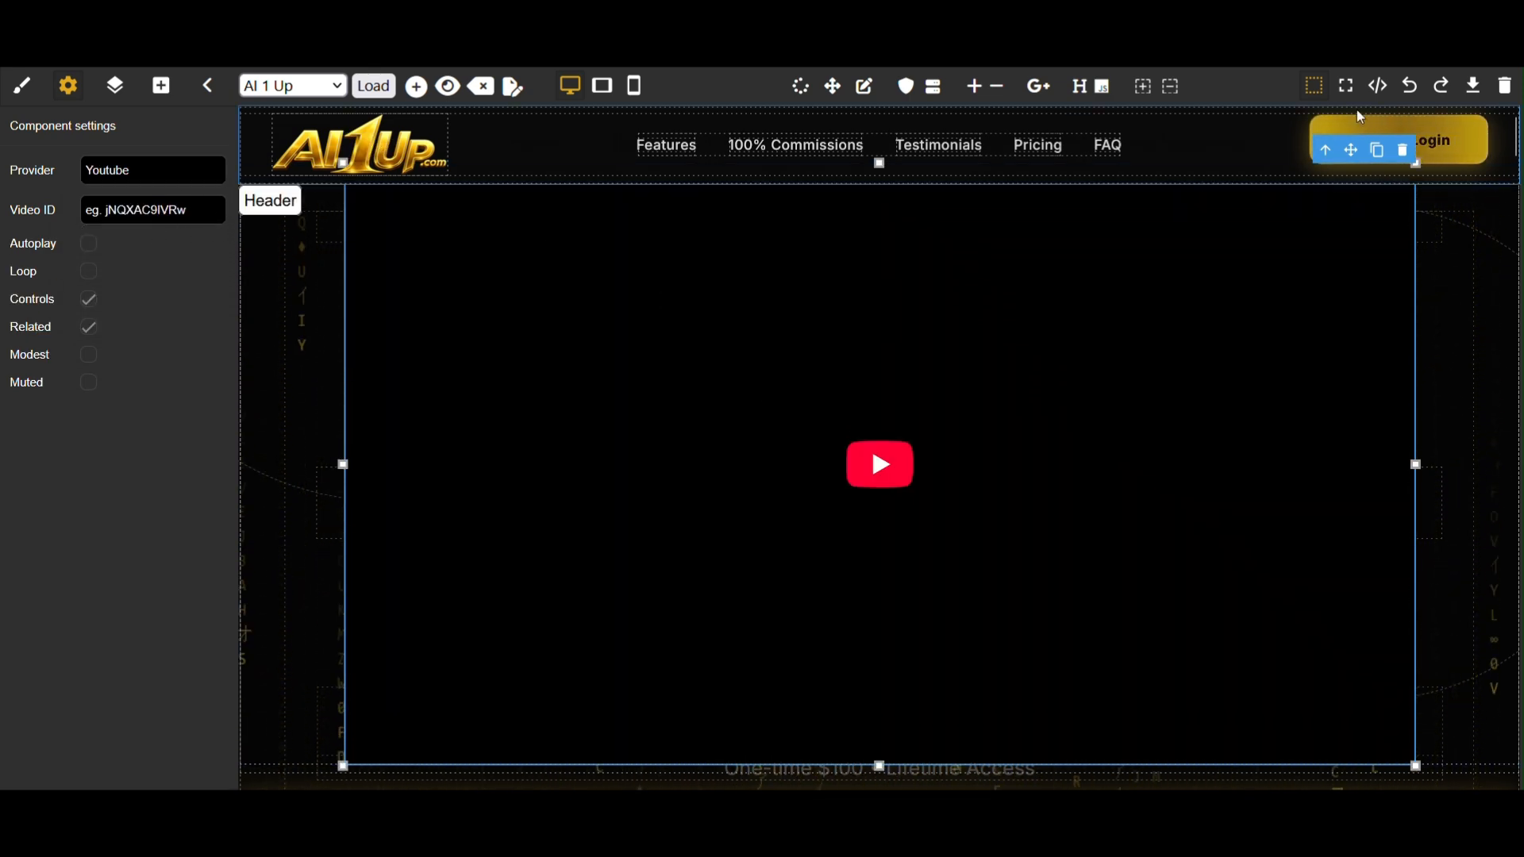
Undo the video provider changes and the insertion of the Popover Video and the custom form
click(1408, 87)
click(1409, 87)
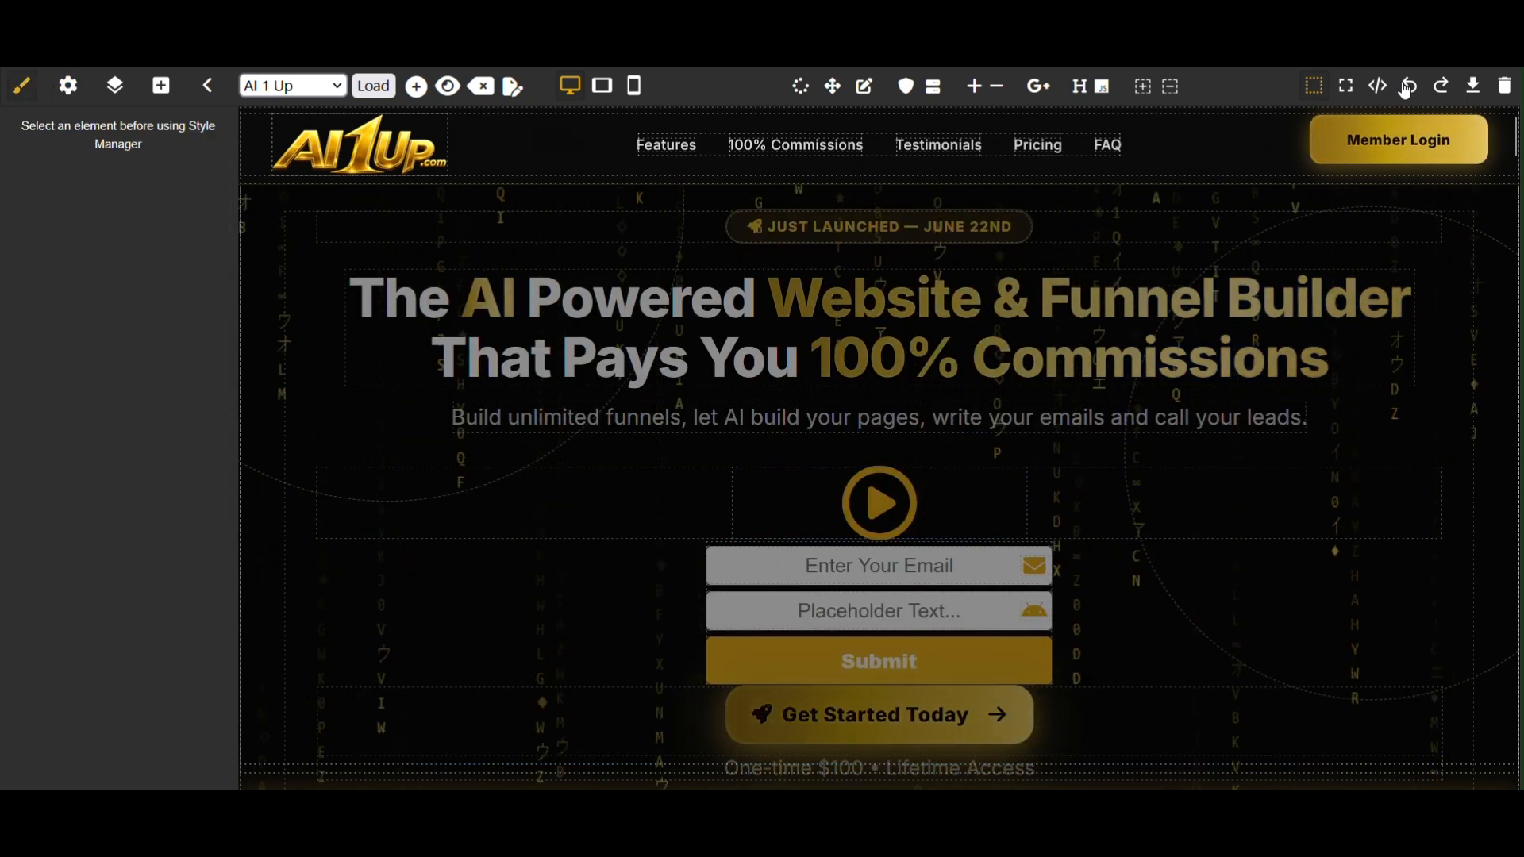
click(1409, 87)
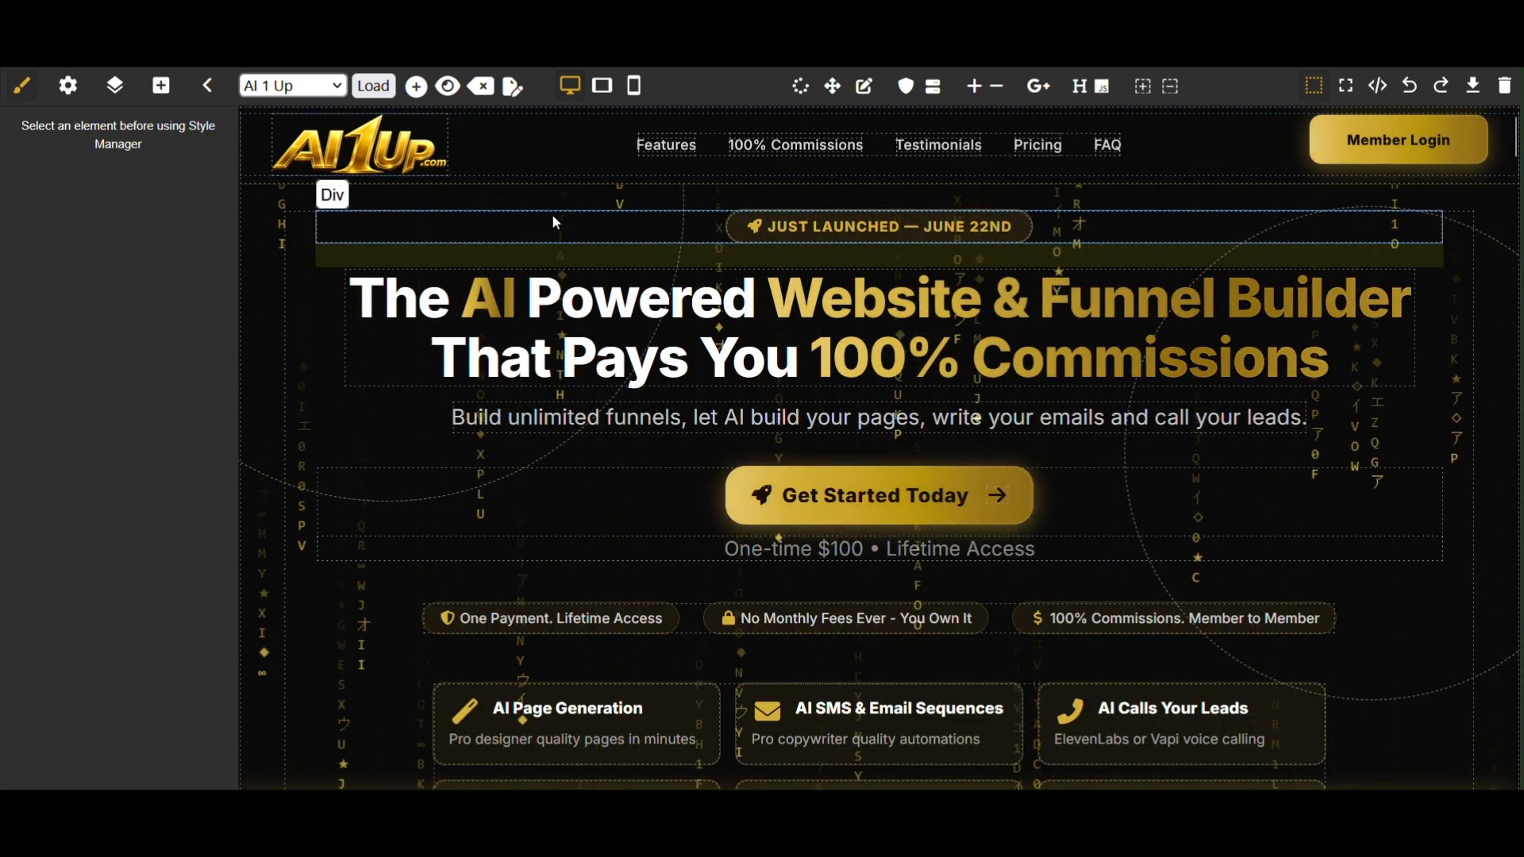
Insert a Popover Button between the subheading and the Get Started Today button, and open its popover
click(160, 87)
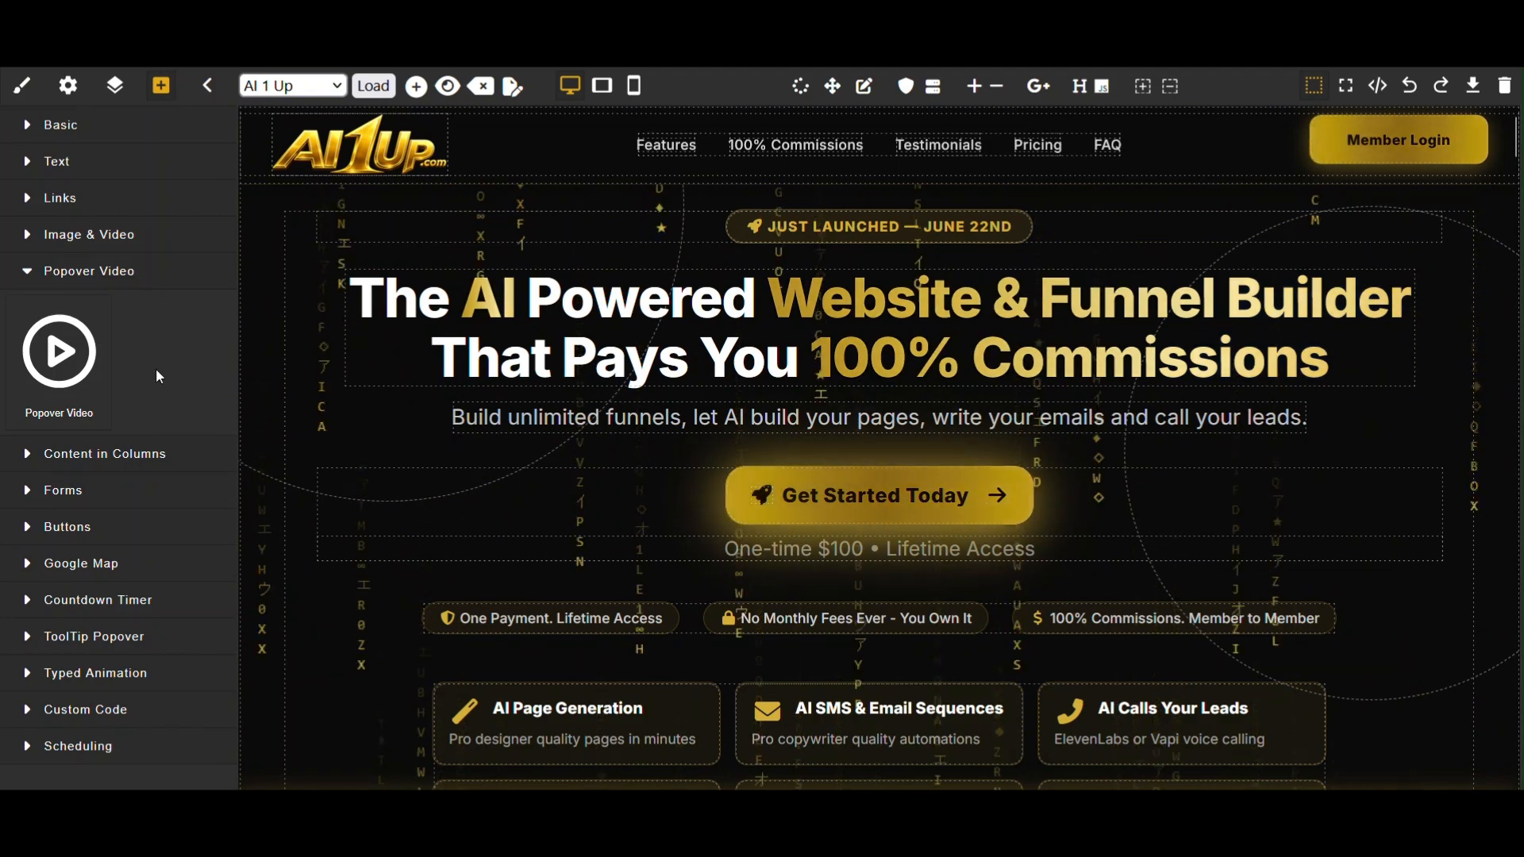
click(156, 271)
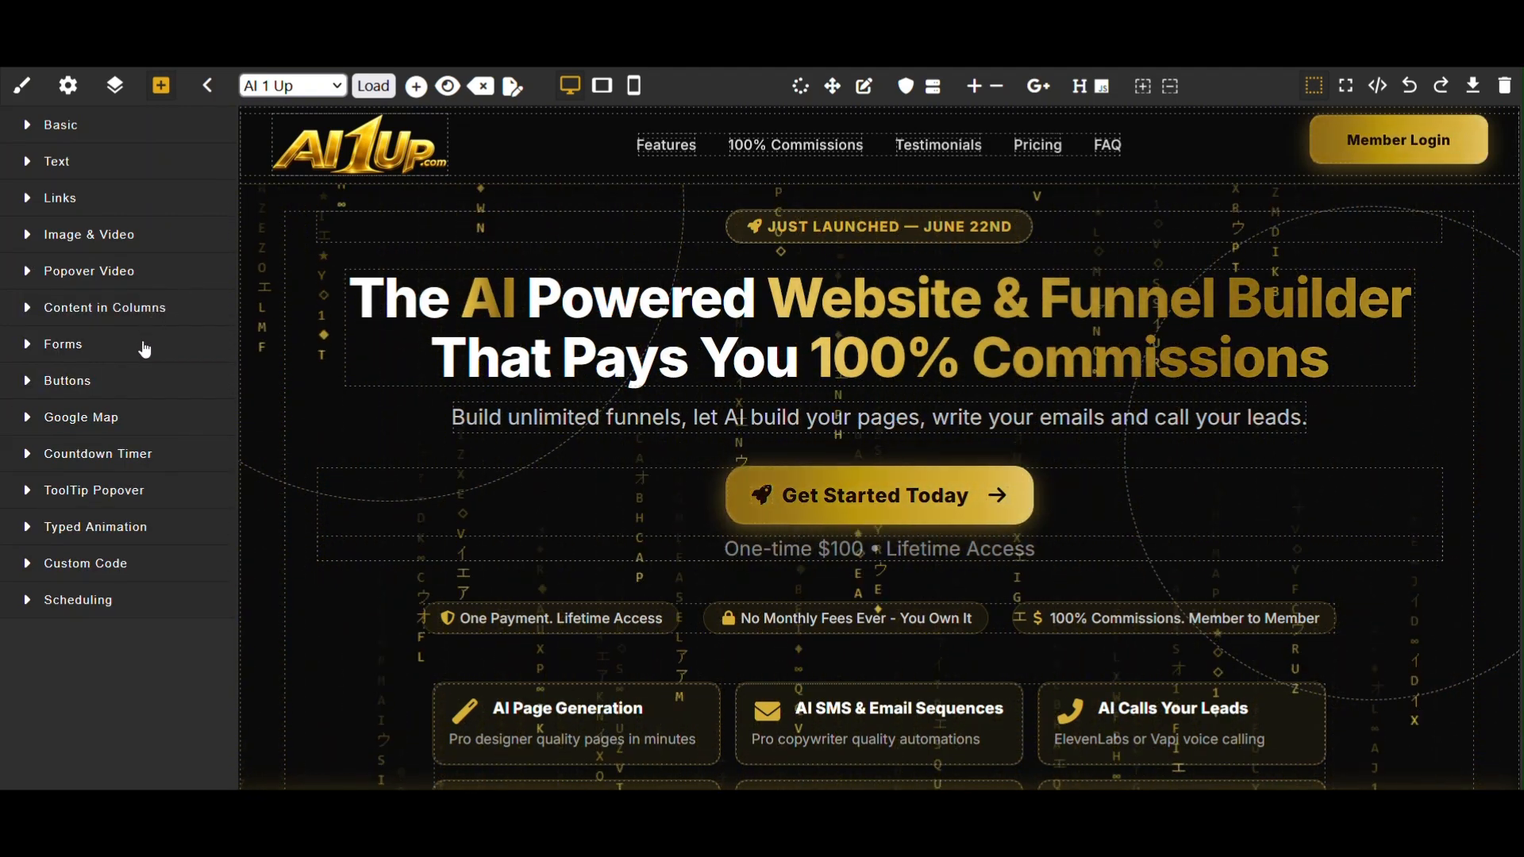
click(127, 382)
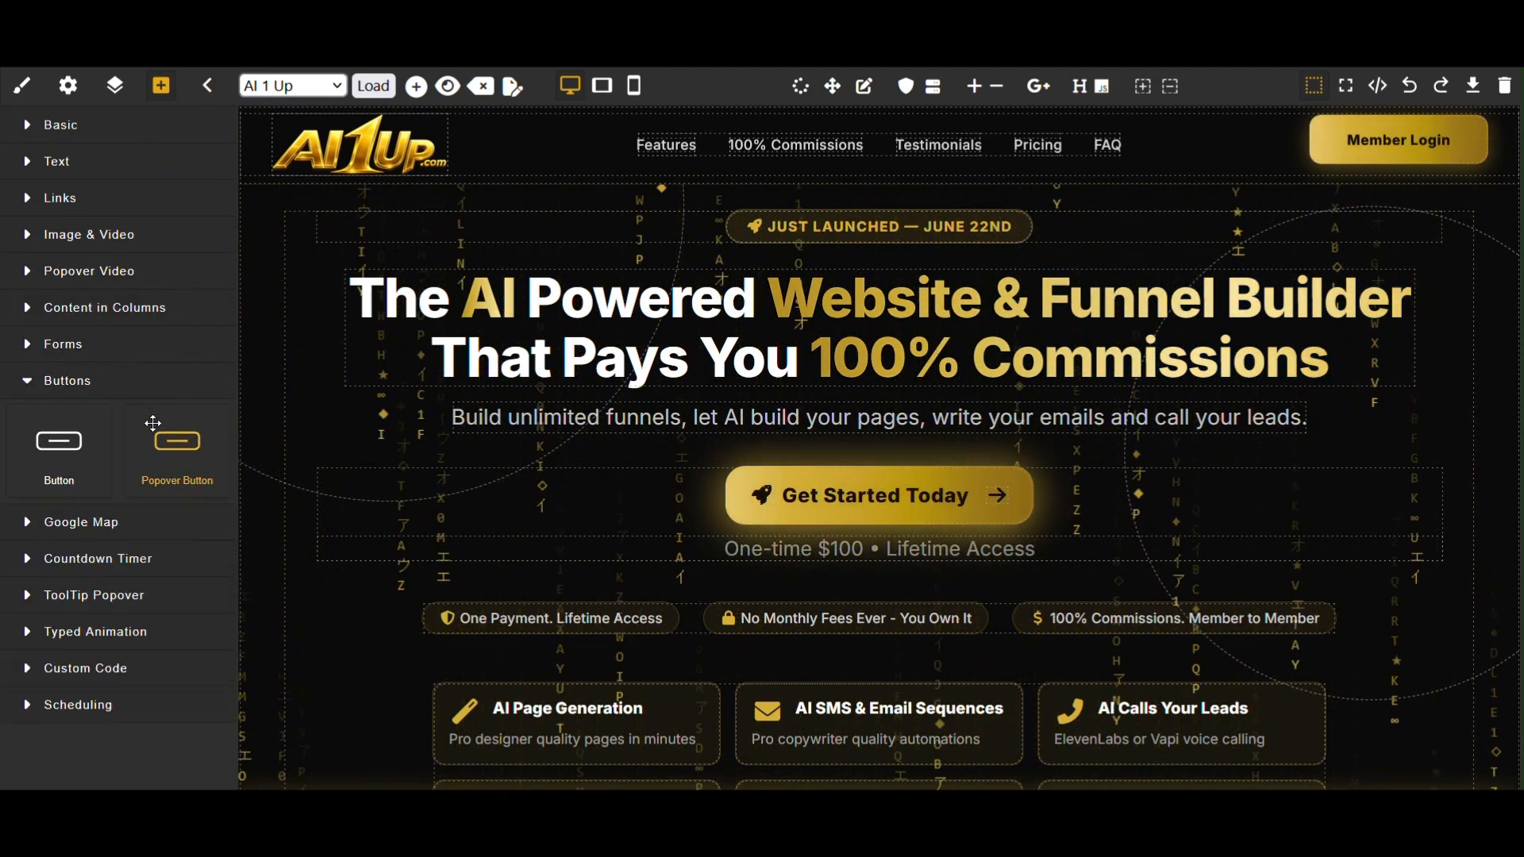
drag(178, 435, 668, 434)
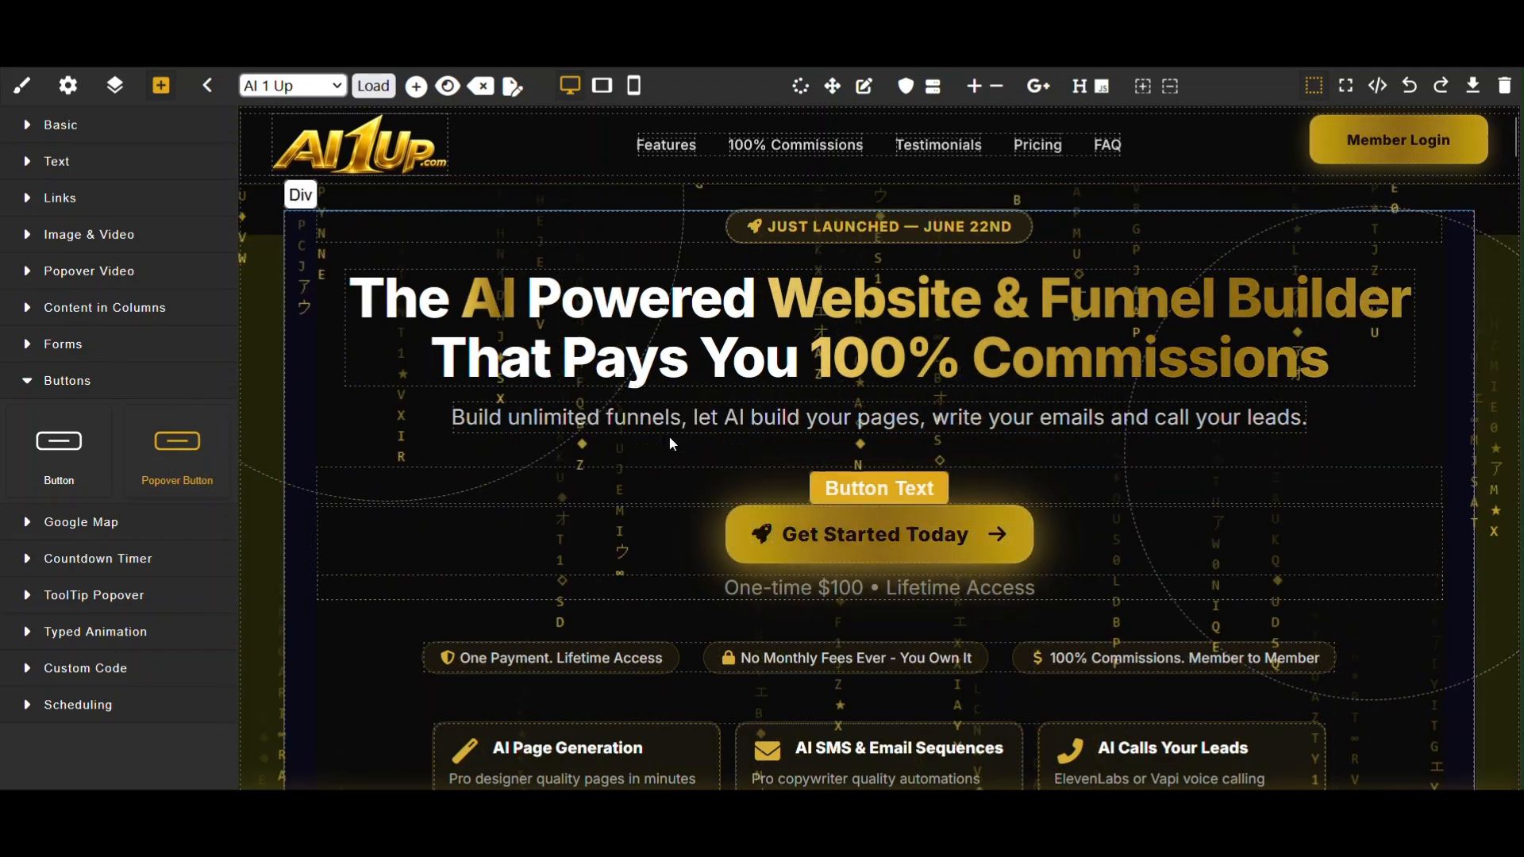
click(900, 480)
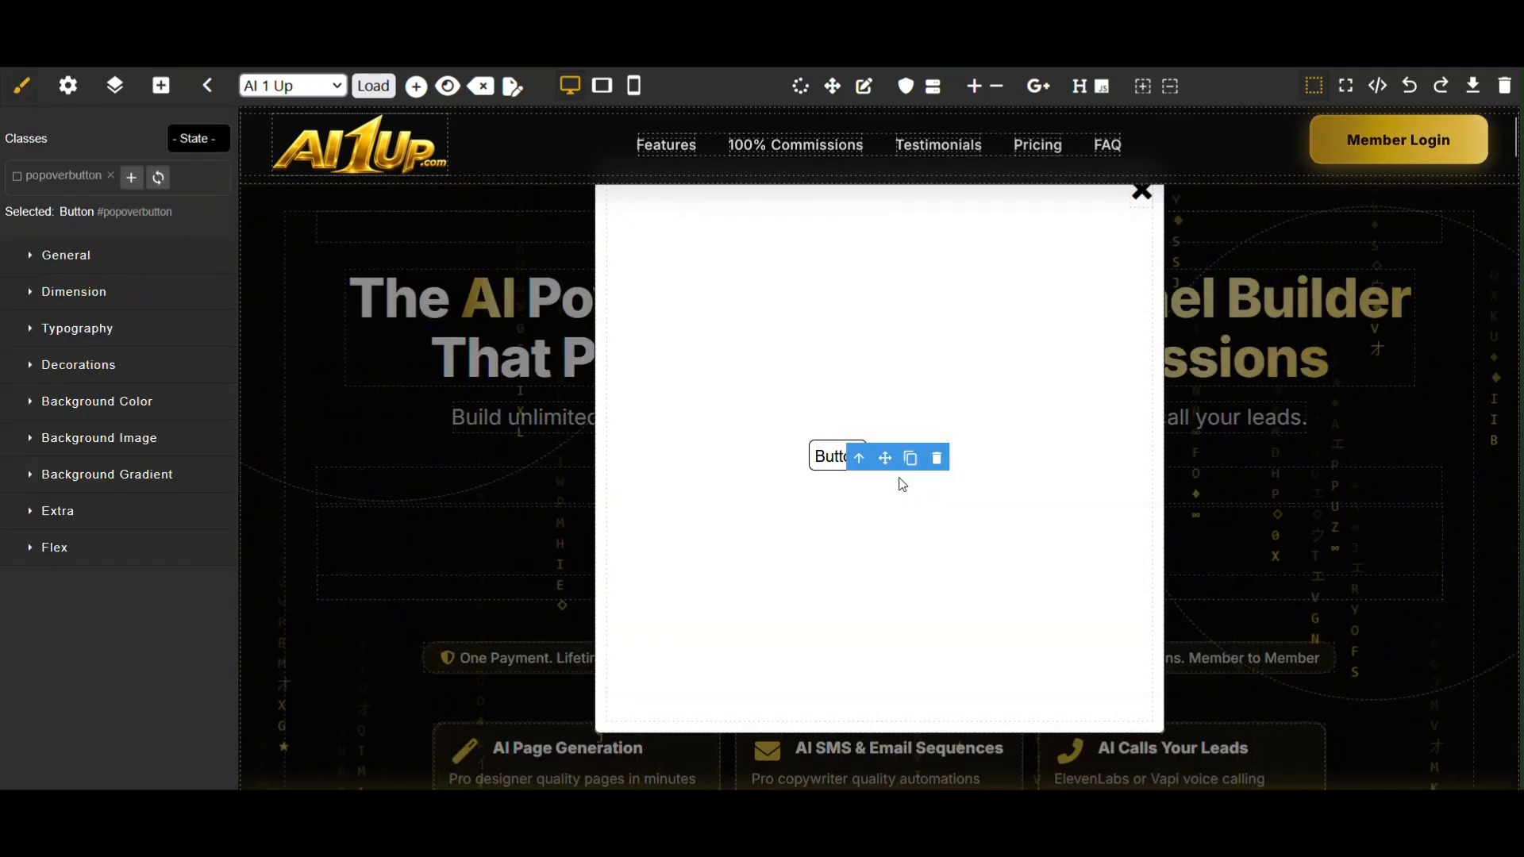